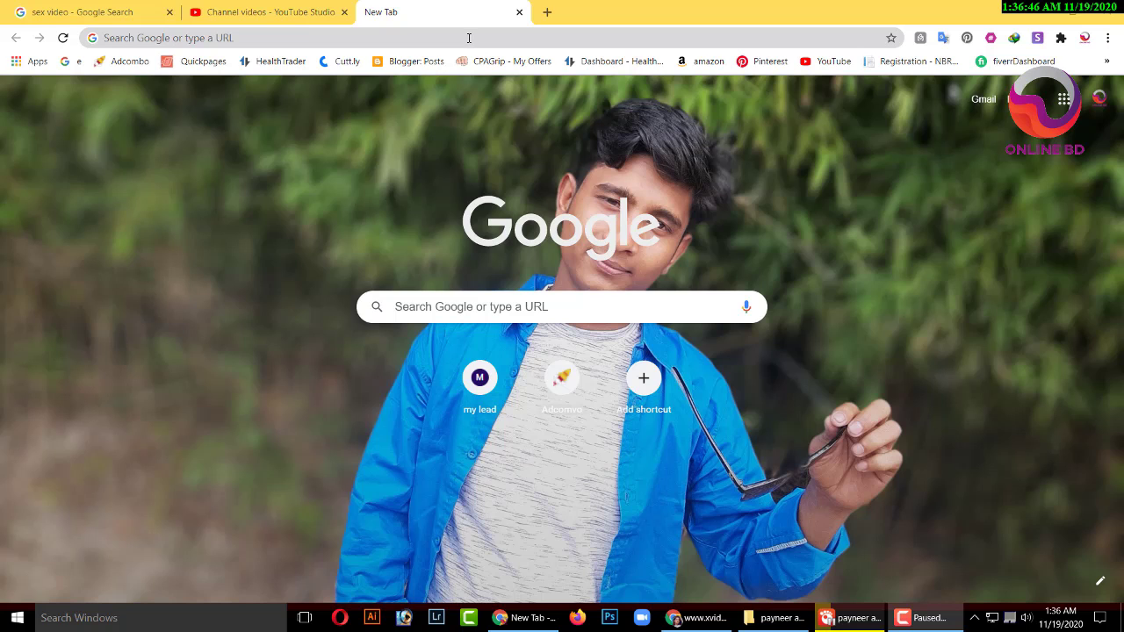
# - Search Google for "payoneer login" and open the Payoneer Login page from the results
pyautogui.click(469, 38)
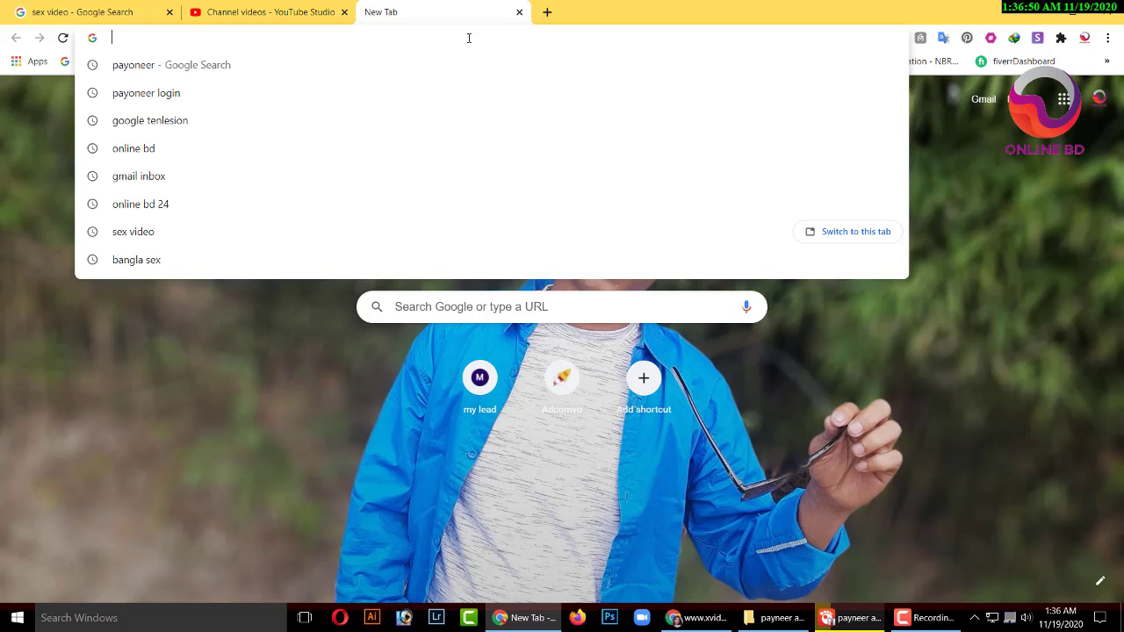
pyautogui.click(369, 92)
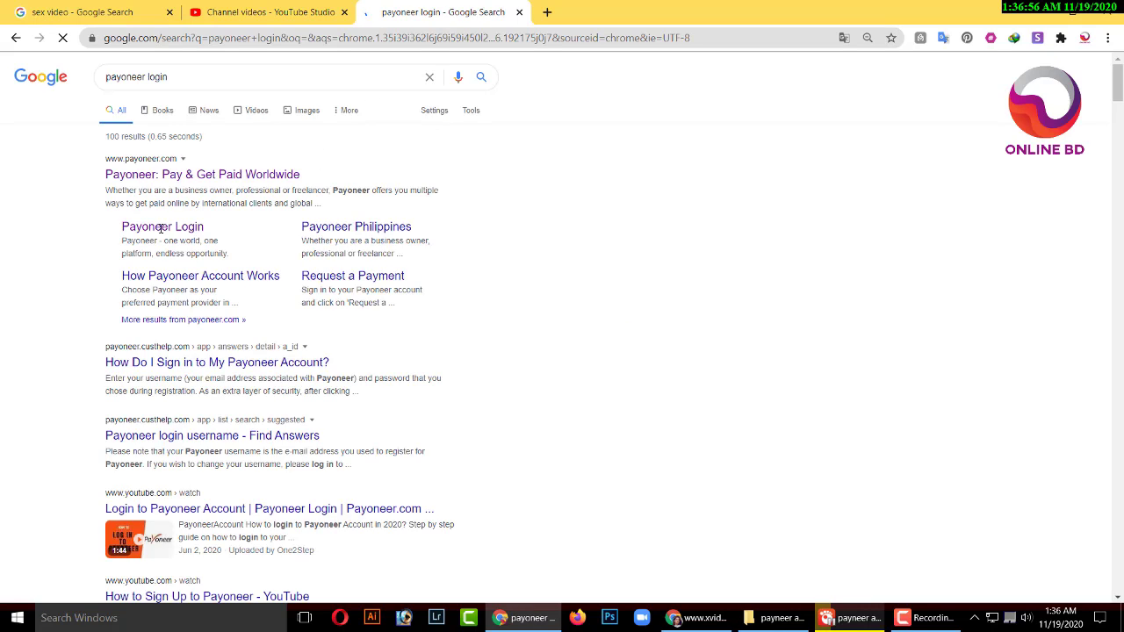
pyautogui.click(180, 230)
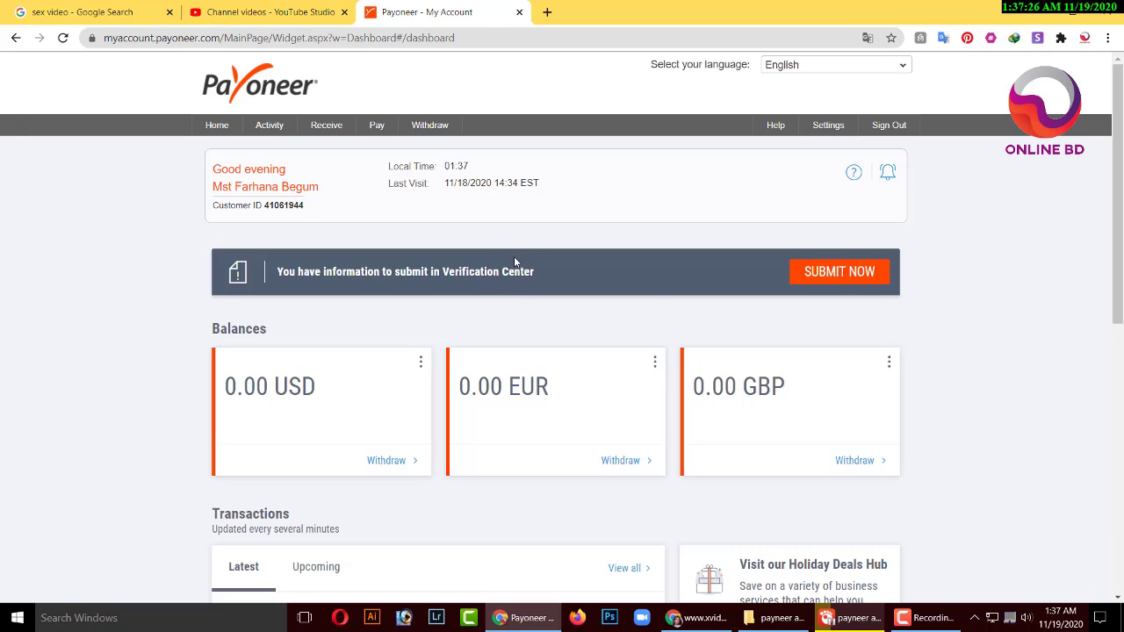
# - Open the Global payment service questionnaire from the Provide Business Details requirement in the Verification Center
pyautogui.click(859, 279)
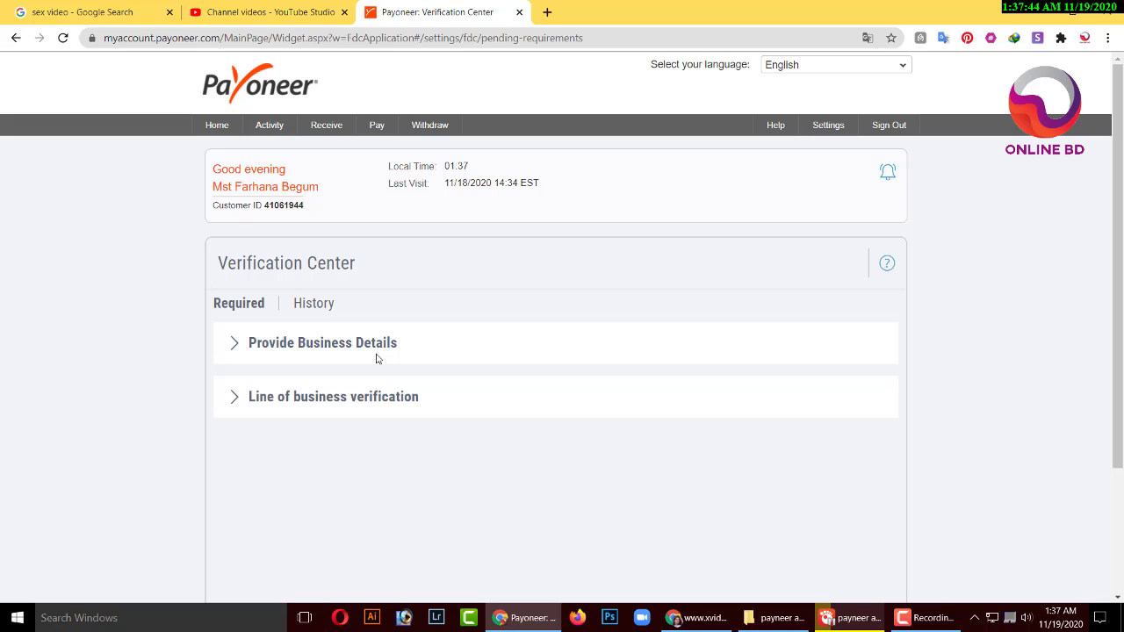
pyautogui.click(236, 348)
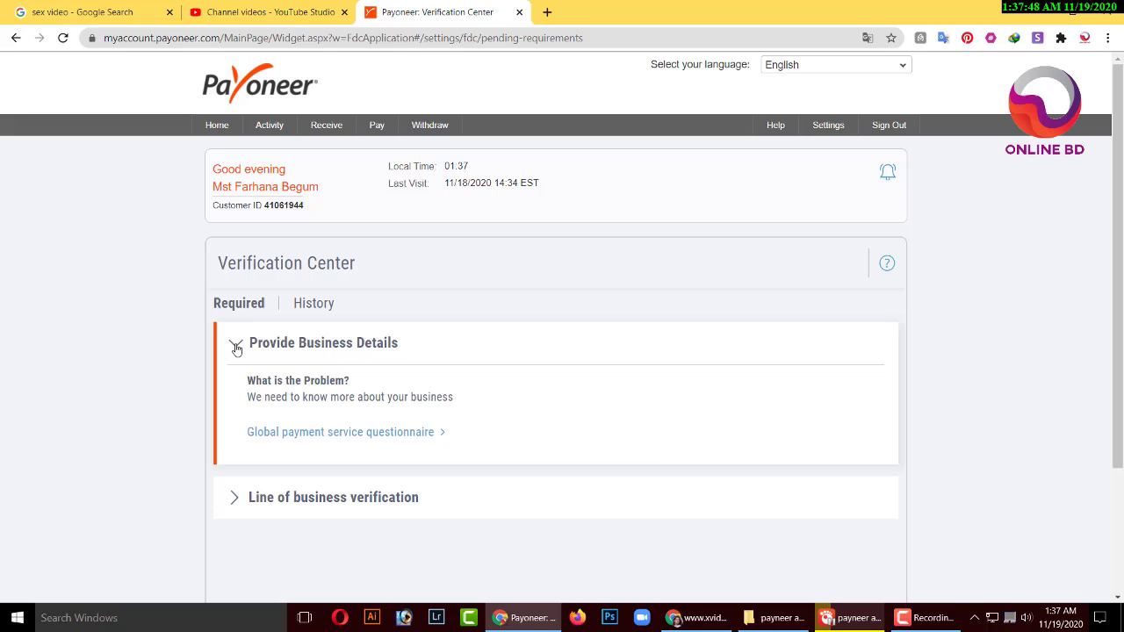
pyautogui.click(369, 436)
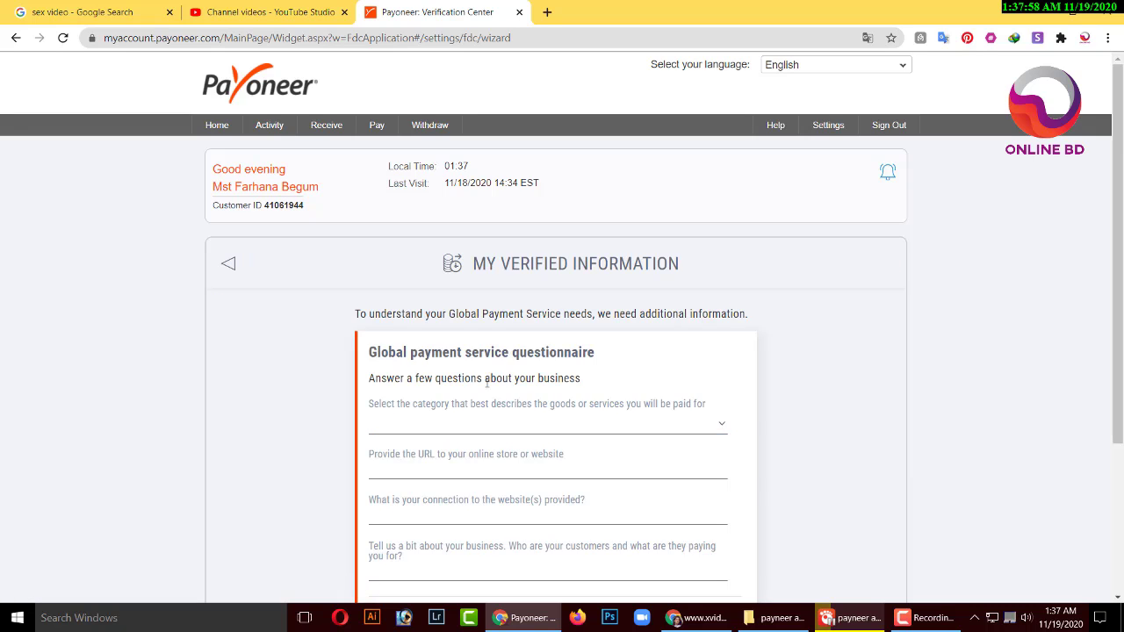
# - Set the goods or services category to Sales & marketing and the provided service to Social media
pyautogui.click(494, 429)
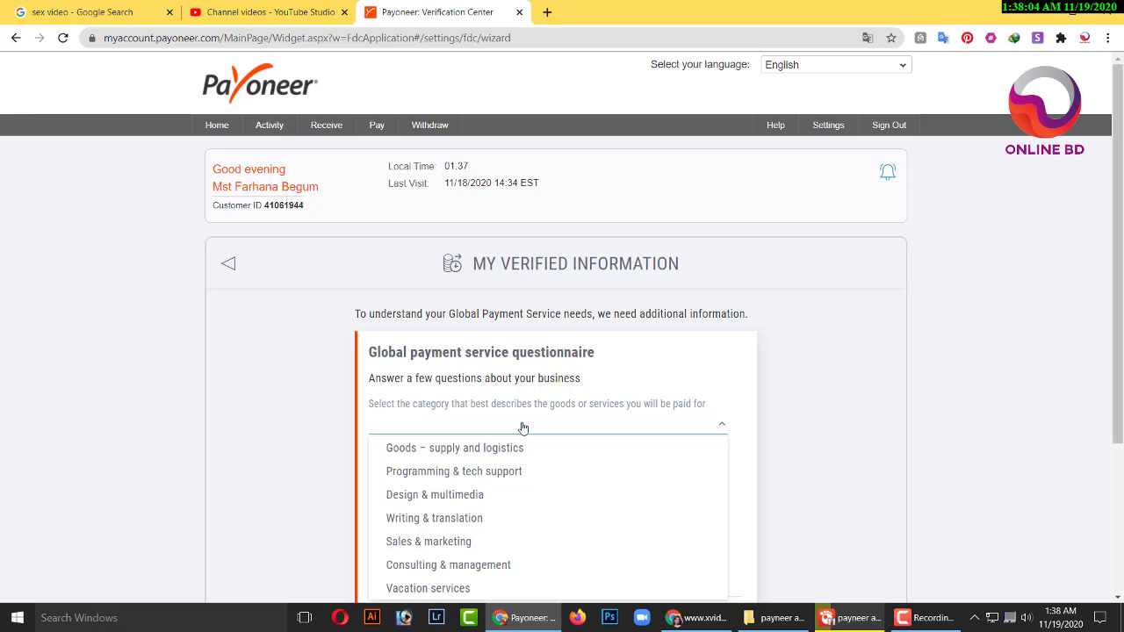
pyautogui.scroll(-1, 519, 467)
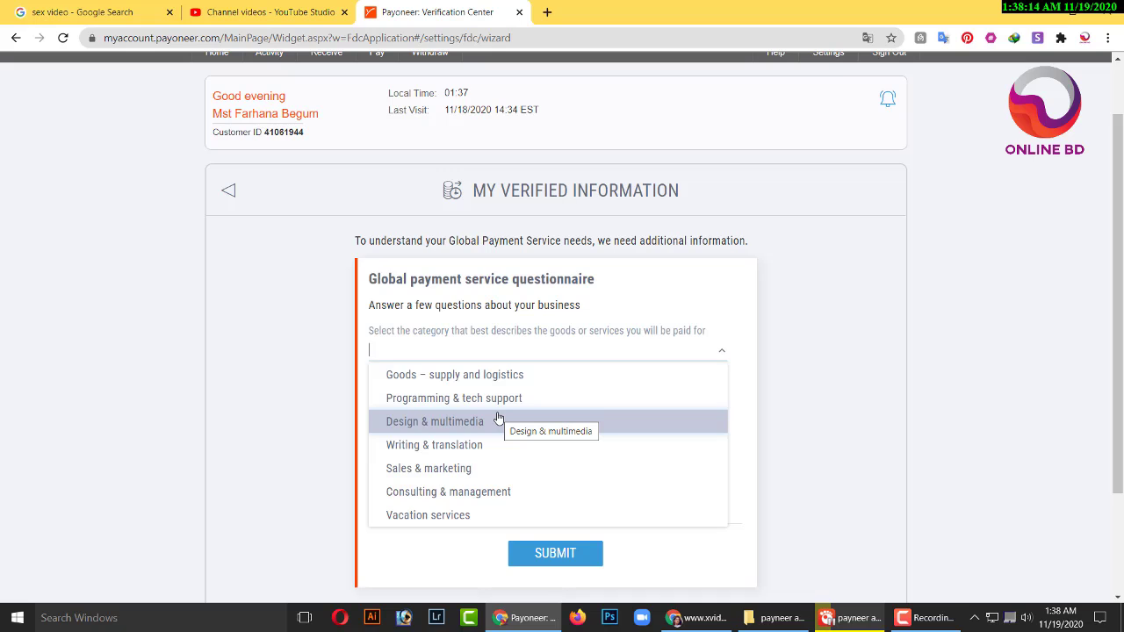
pyautogui.click(489, 468)
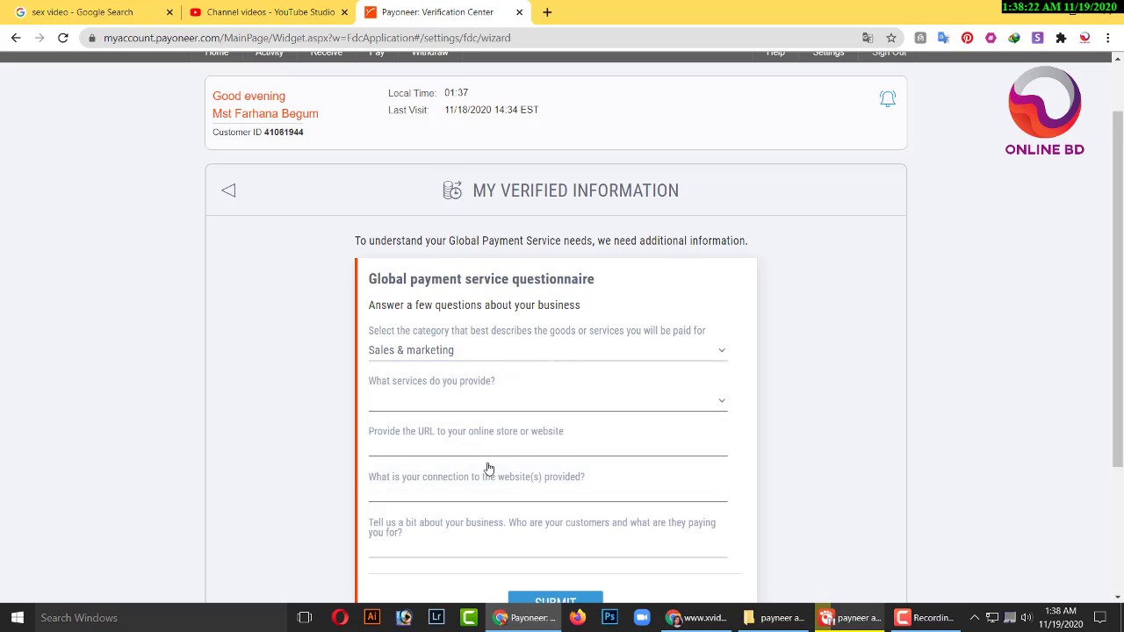
pyautogui.click(575, 402)
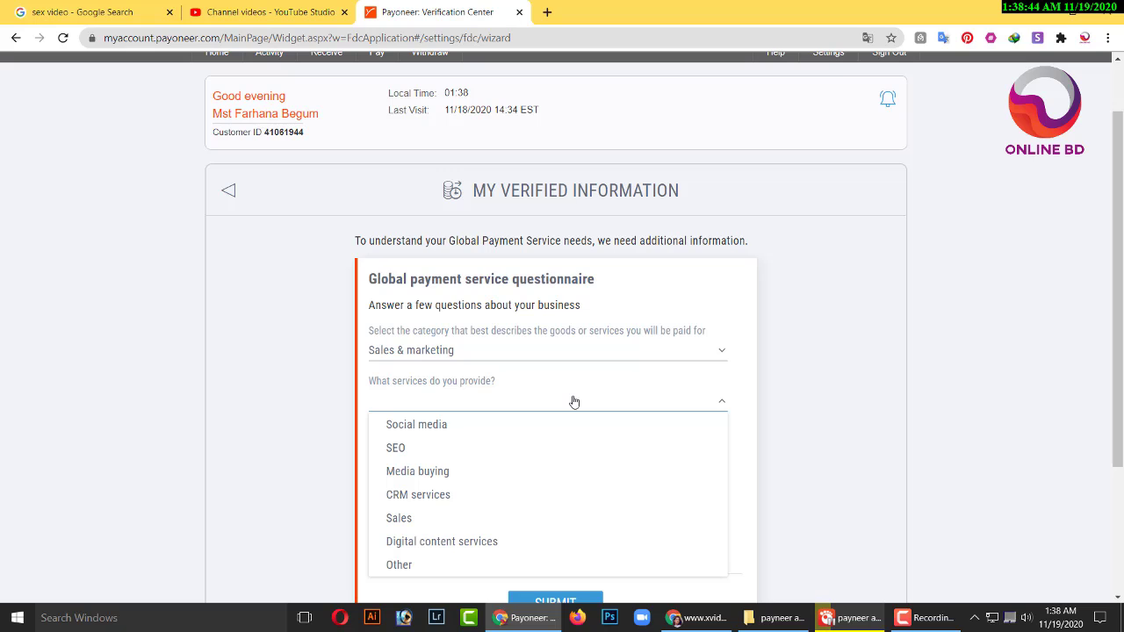
pyautogui.click(526, 423)
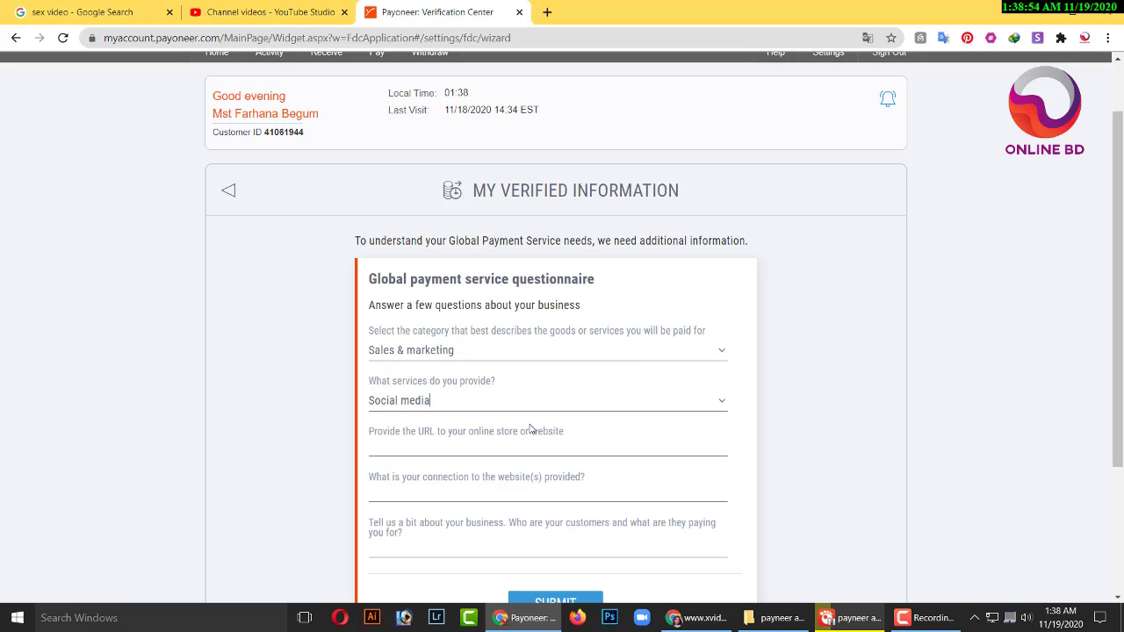
# - Fill in the online store or website URL with the address of the Get $100 iHop Gift Card page from the Quickpages dashboard
pyautogui.click(548, 452)
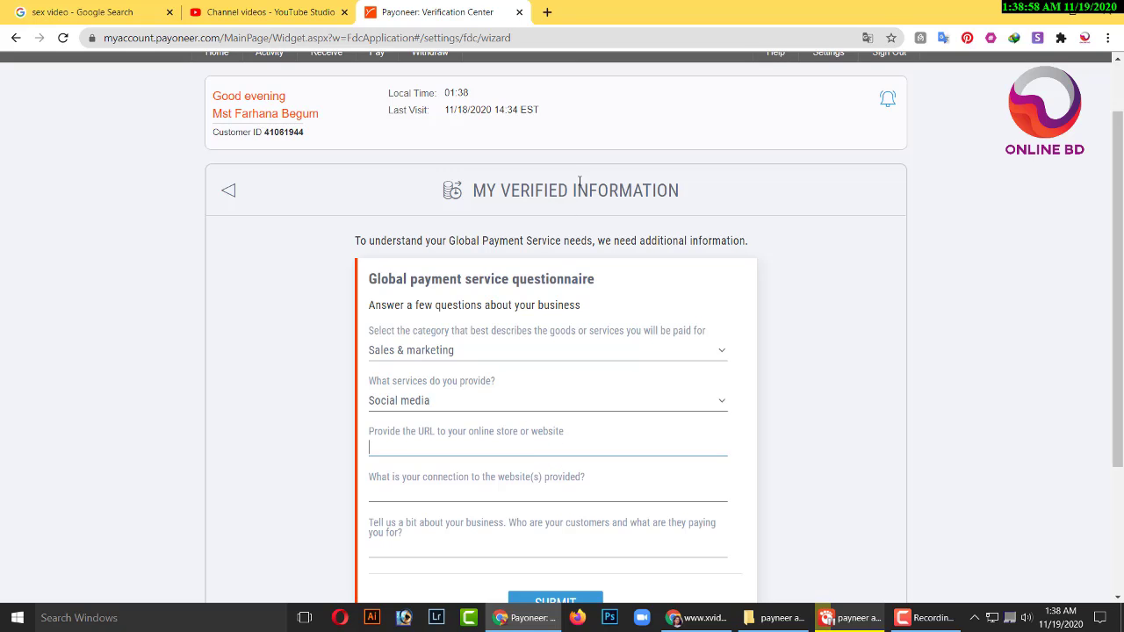
pyautogui.doubleClick(547, 12)
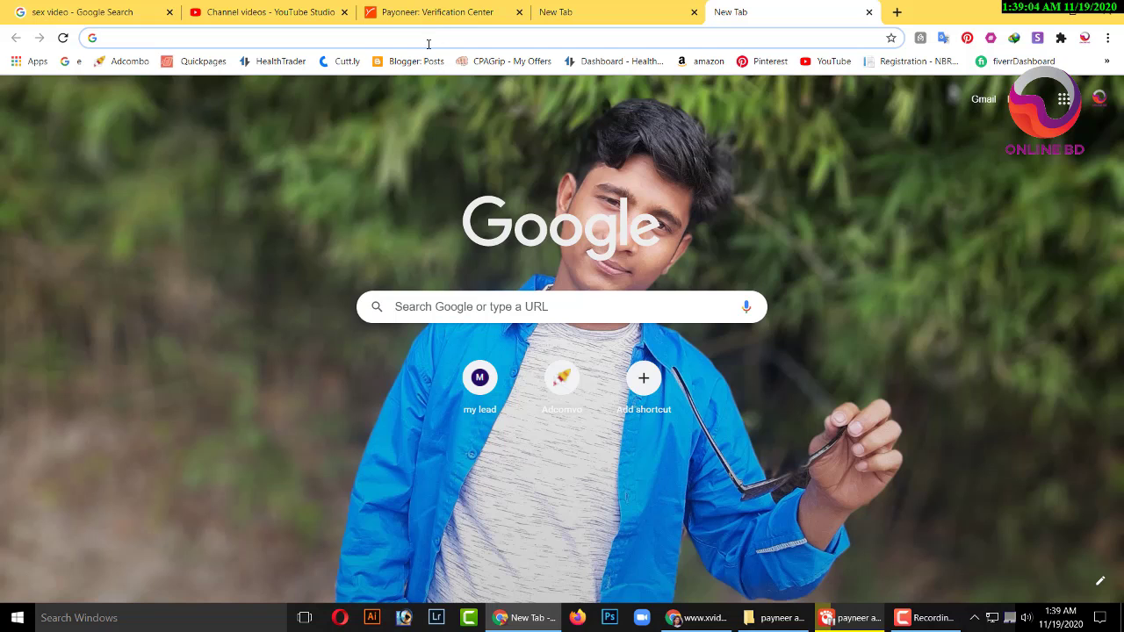
pyautogui.click(203, 62)
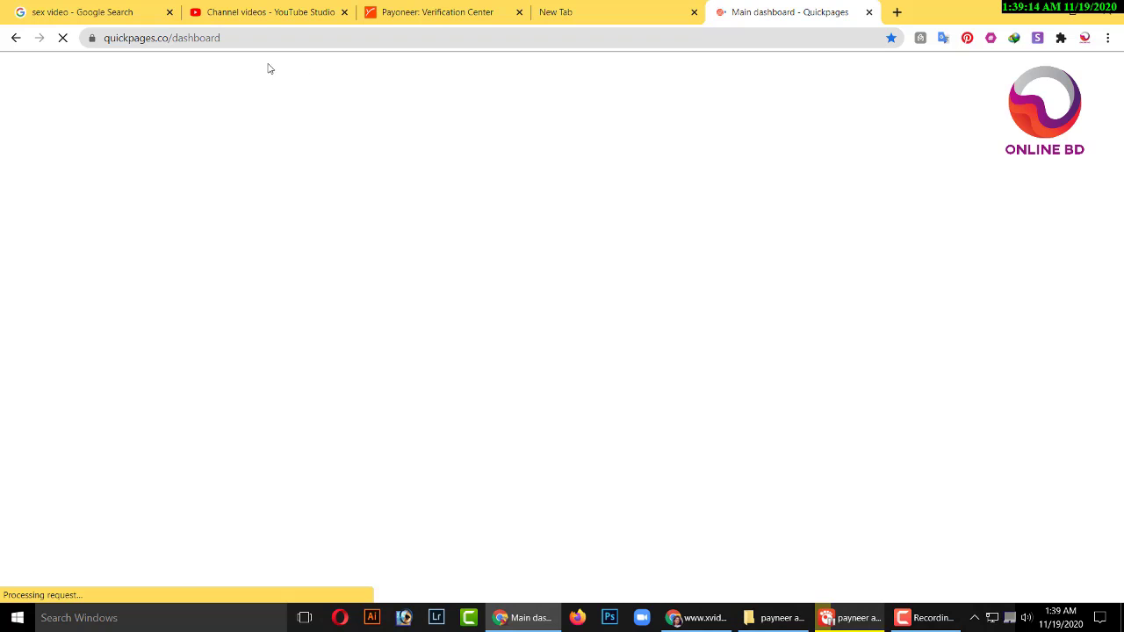
pyautogui.scroll(-3, 410, 333)
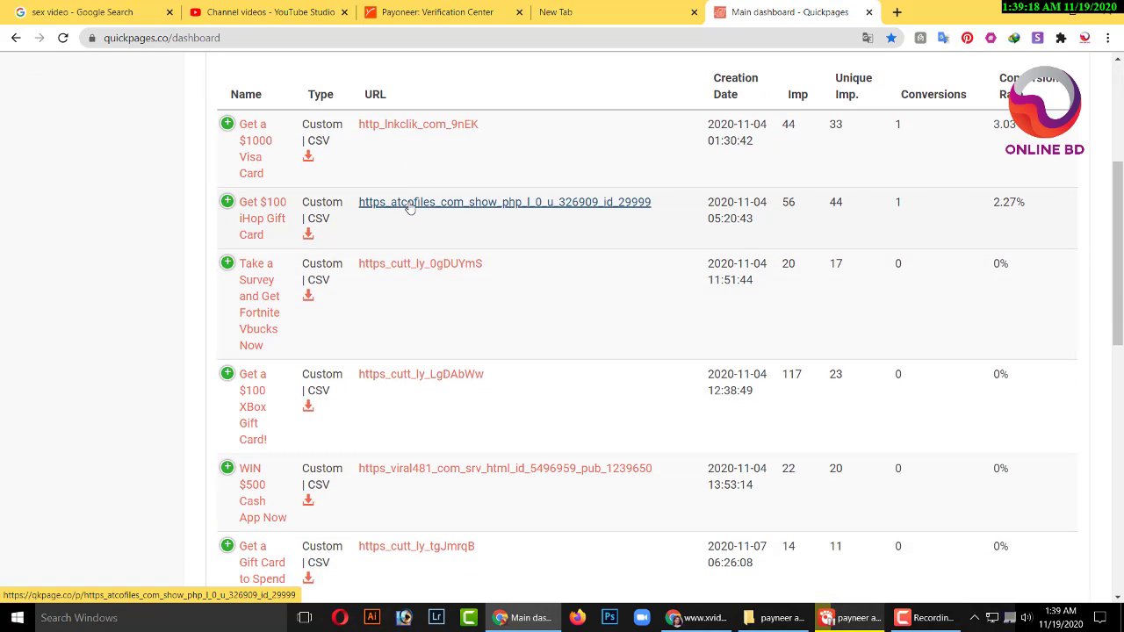
pyautogui.click(410, 207)
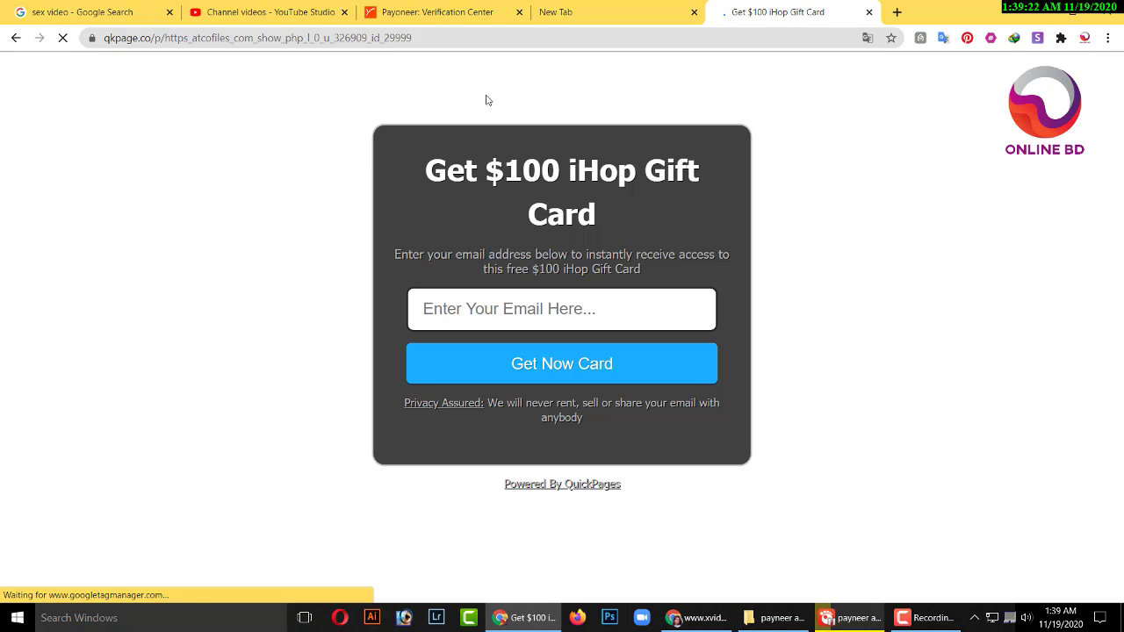
pyautogui.click(498, 40)
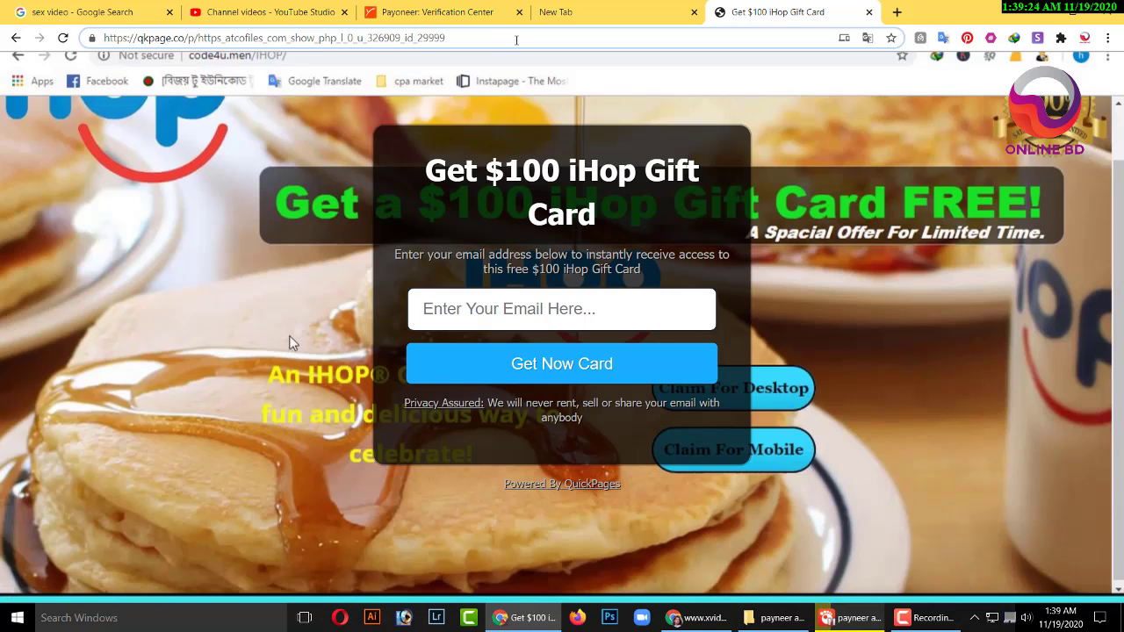
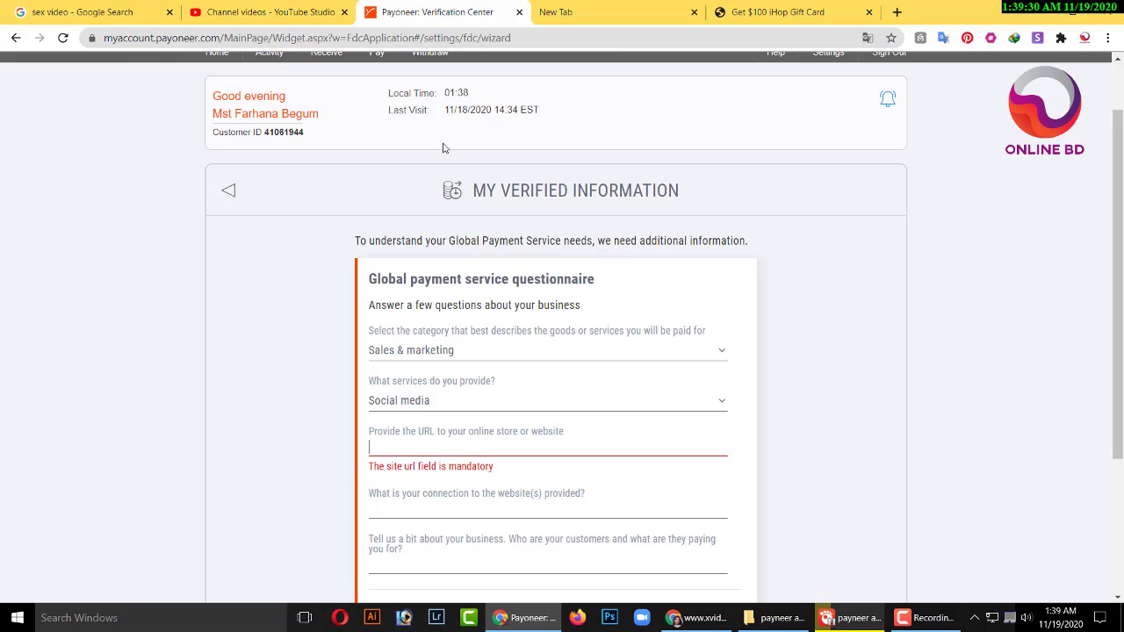
pyautogui.rightClick(438, 445)
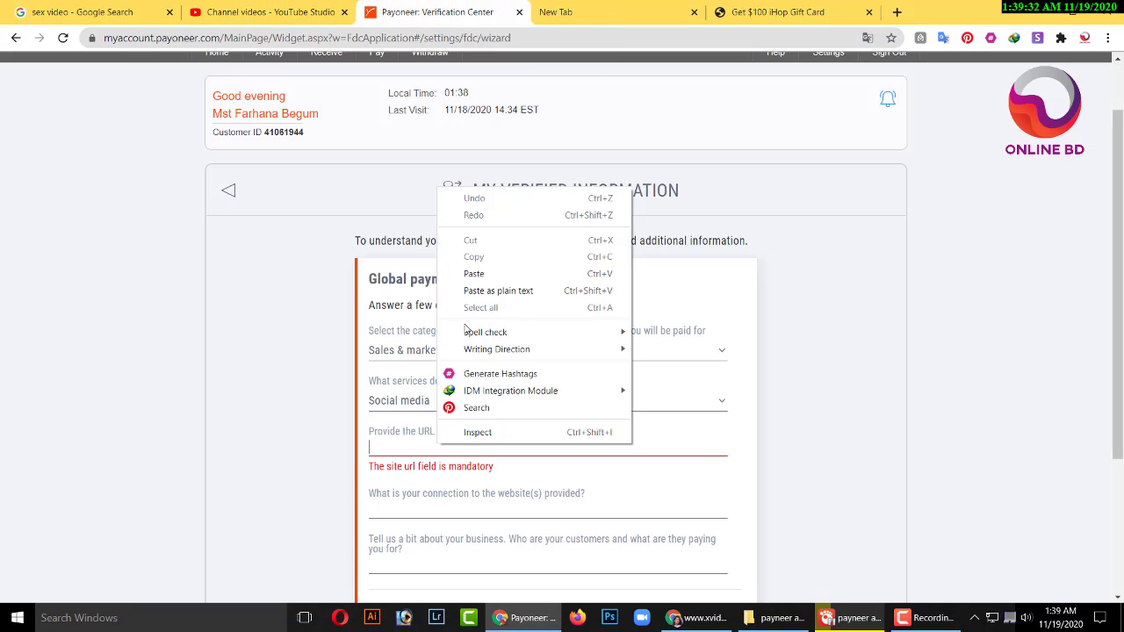
pyautogui.click(474, 274)
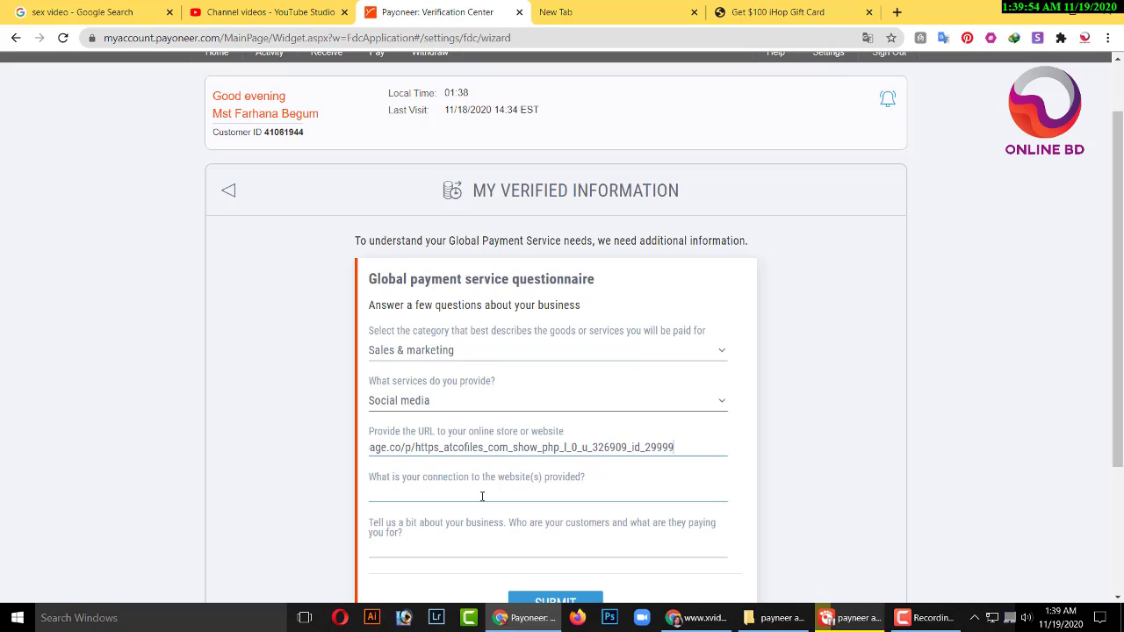
# - Translate the questionnaire page into Bangla to read its remaining questions, and switch it back to English
pyautogui.moveTo(827, 53)
pyautogui.scroll(1, 811, 162)
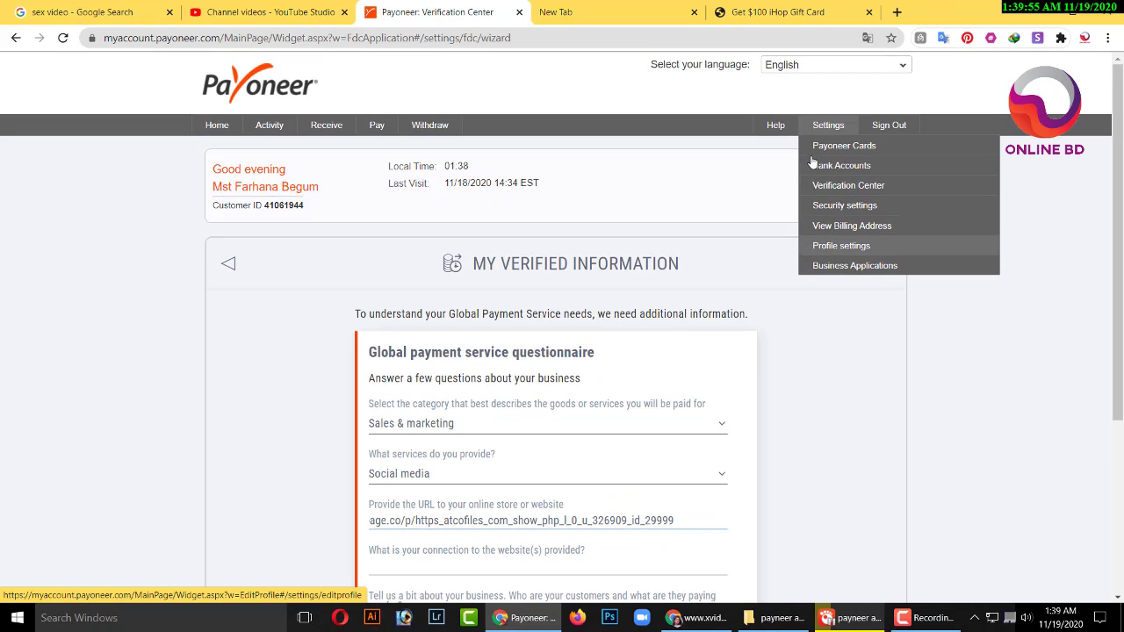
pyautogui.click(867, 38)
pyautogui.click(814, 69)
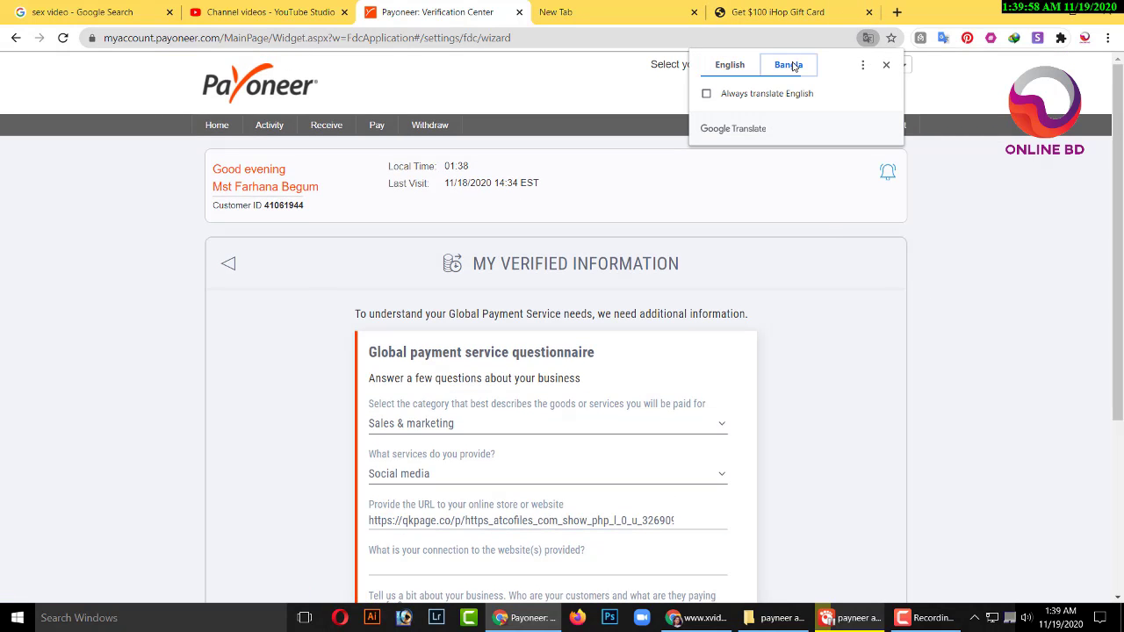
pyautogui.scroll(-3, 667, 426)
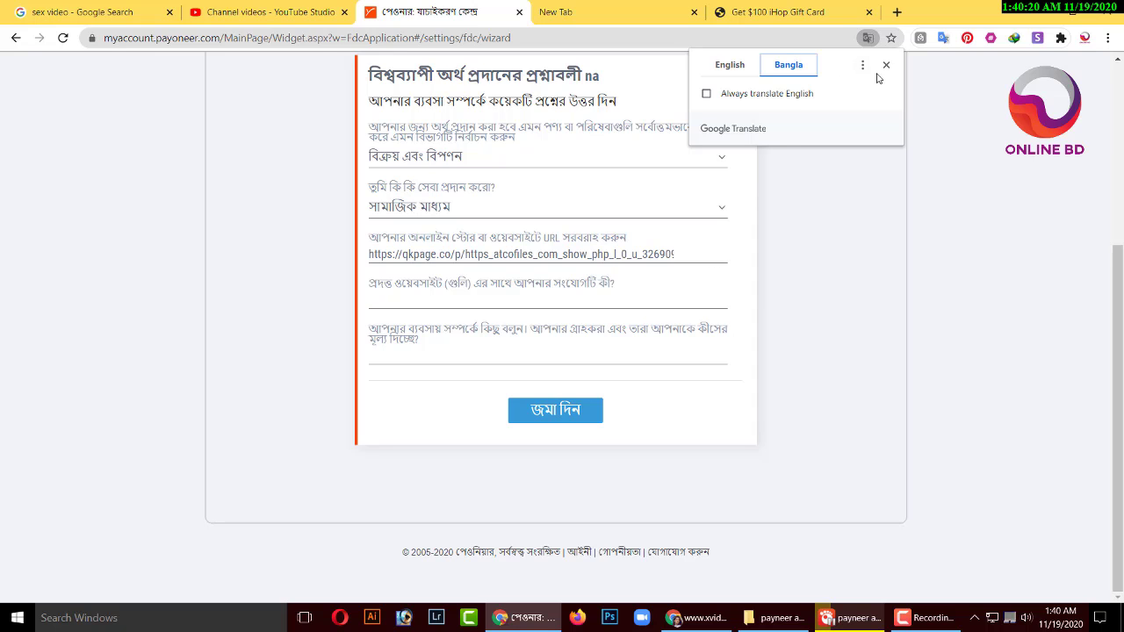
pyautogui.click(729, 65)
pyautogui.click(553, 301)
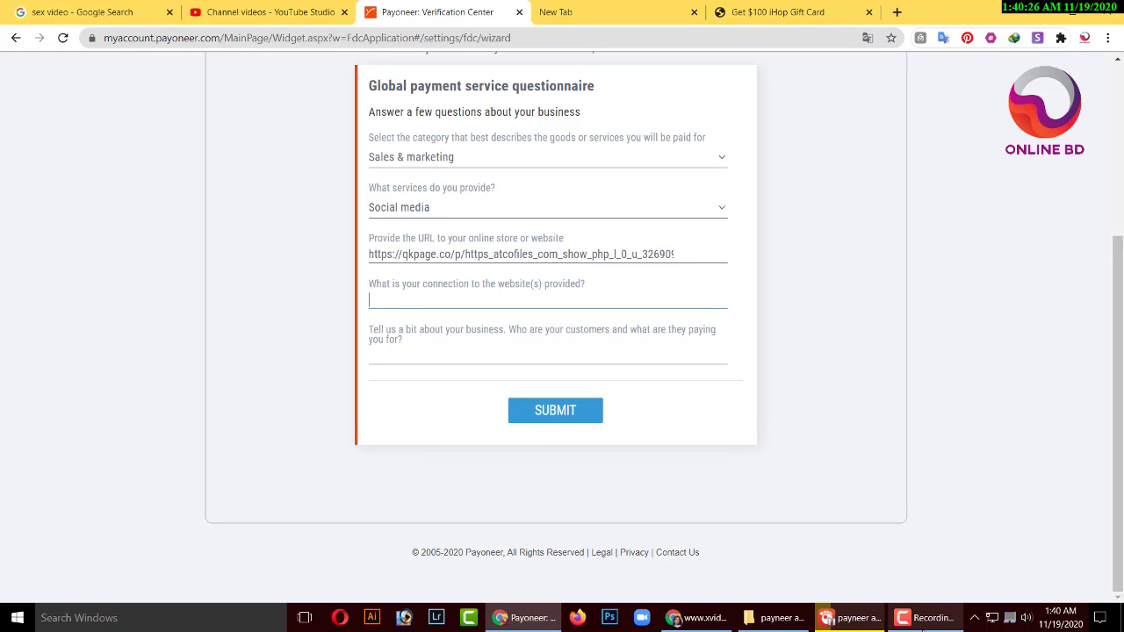
pyautogui.click(926, 618)
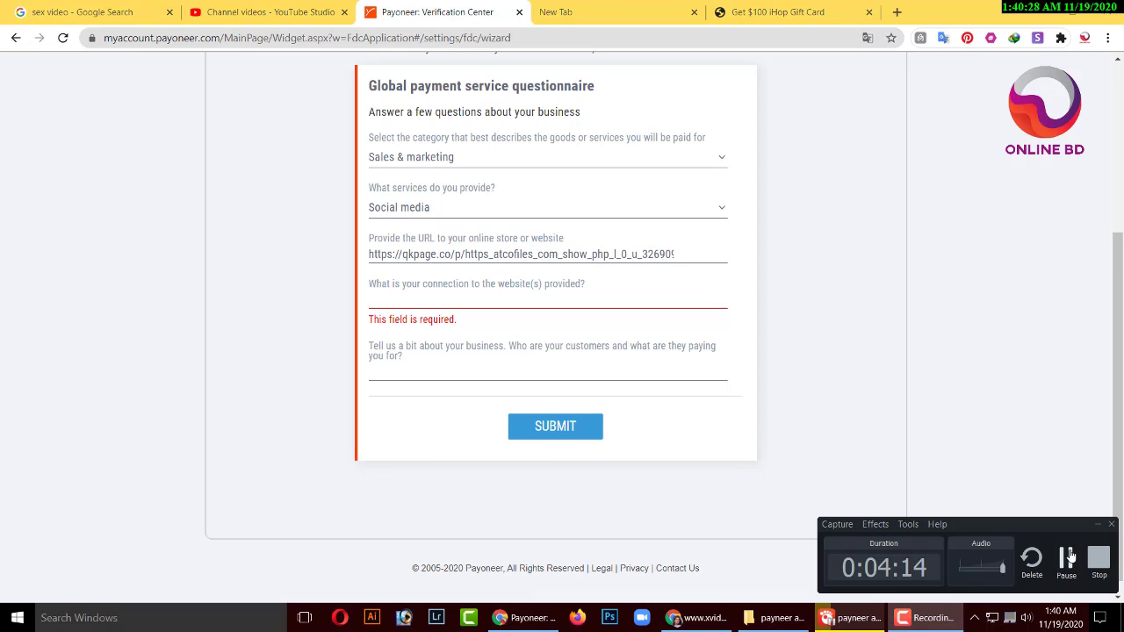
pyautogui.click(1063, 558)
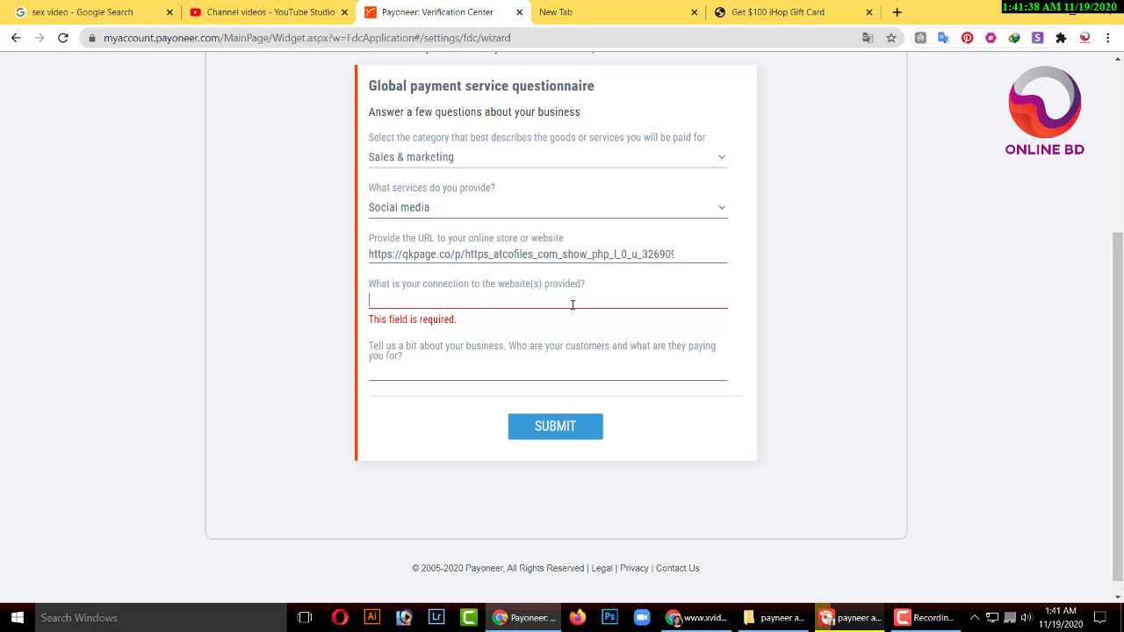
# - Answer the question about the connection to the website with "I am a Digital Marketer and sell my work hear"
pyautogui.write('I')
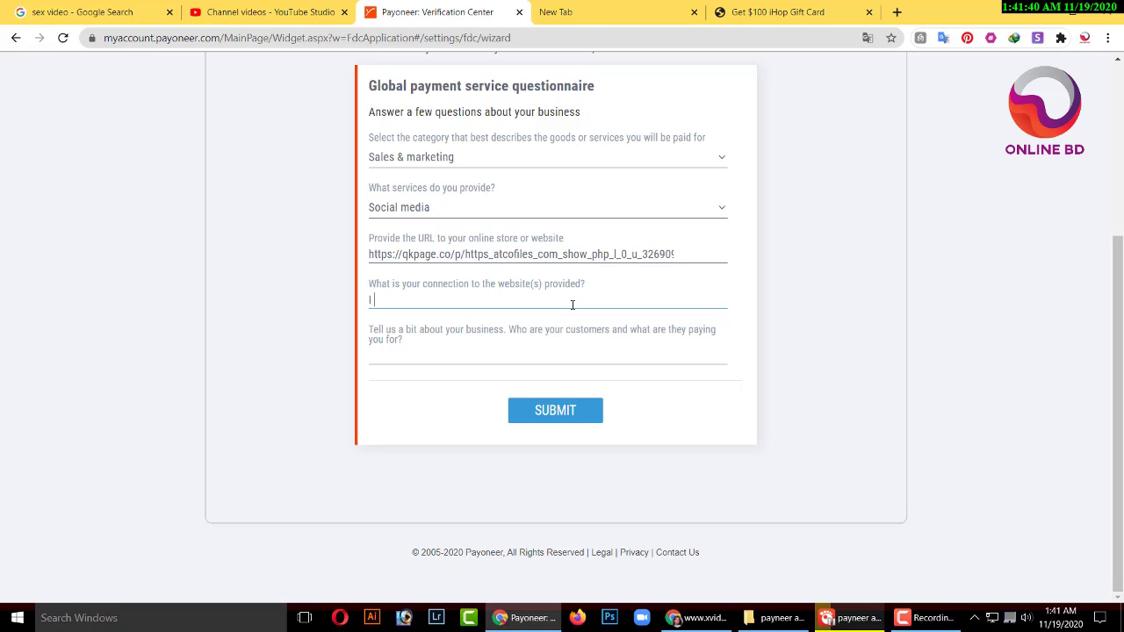
pyautogui.write(' am a Digital Mark')
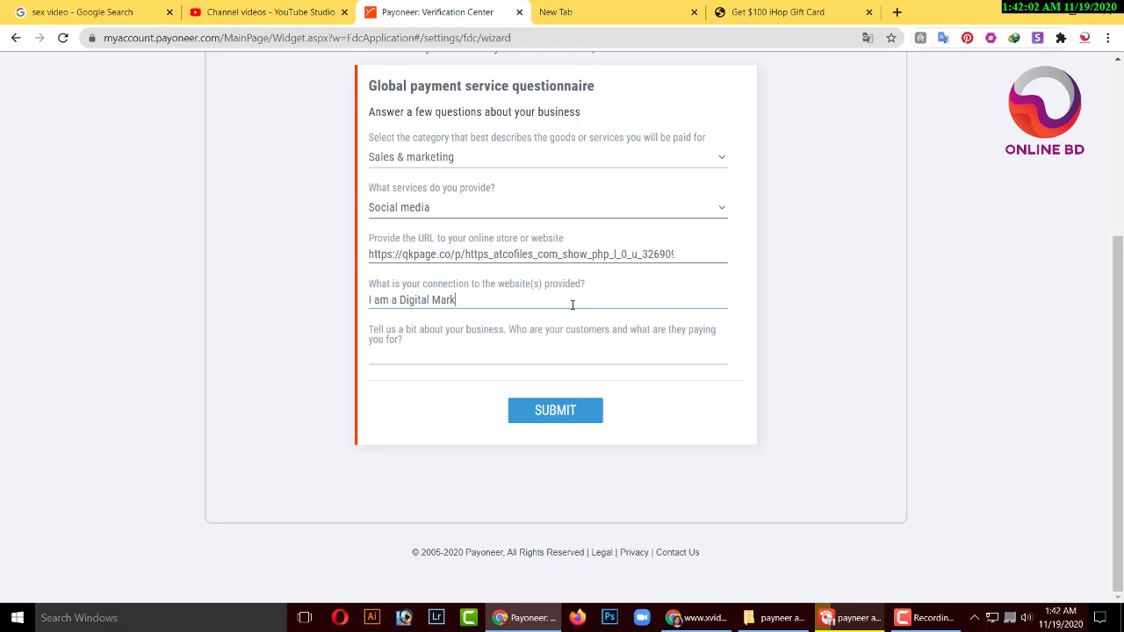
pyautogui.write('eter')
pyautogui.write('and')
pyautogui.write('sell my wor')
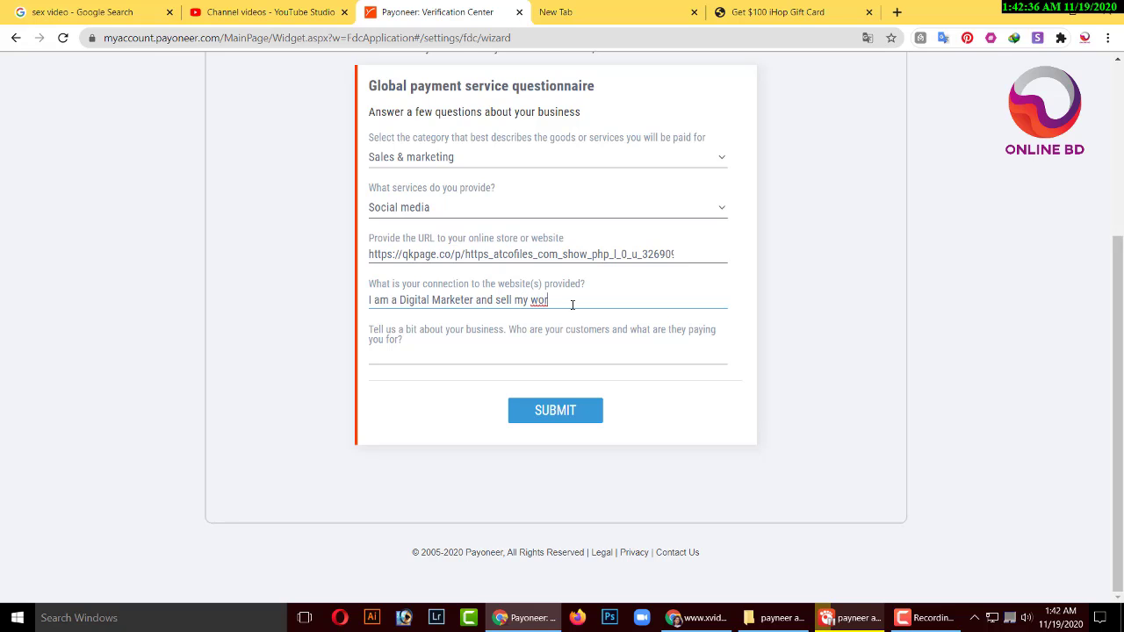
pyautogui.write('k hear')
pyautogui.click(553, 348)
# - Replace "Digital" with "Affiliated" in the answer about the connection to the website, correcting its spelling
pyautogui.doubleClick(402, 299)
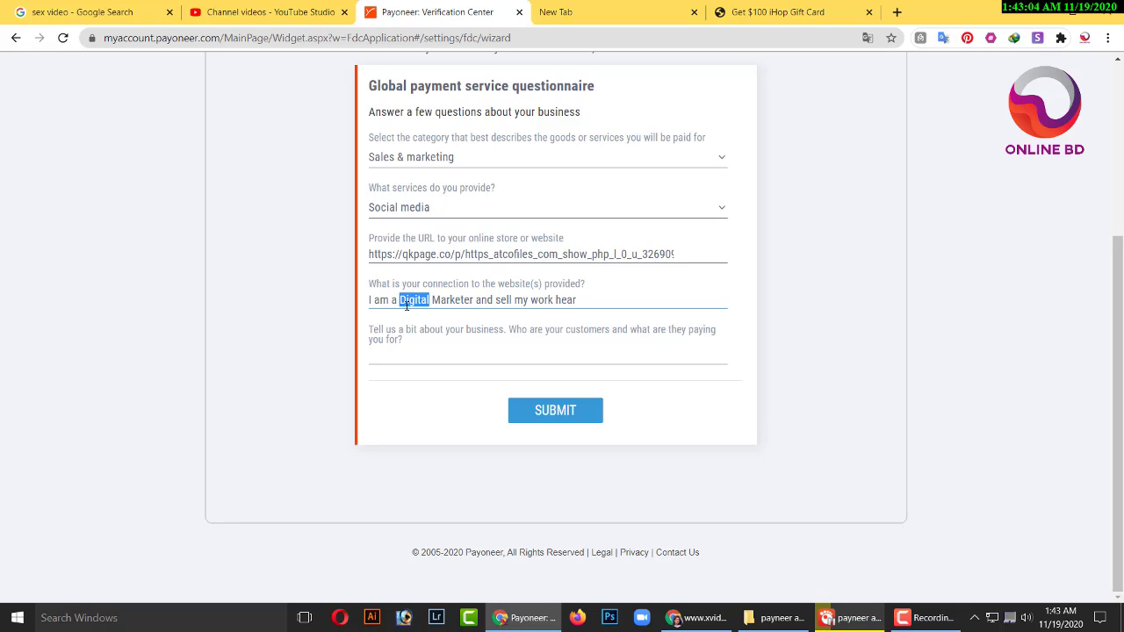
pyautogui.write('A')
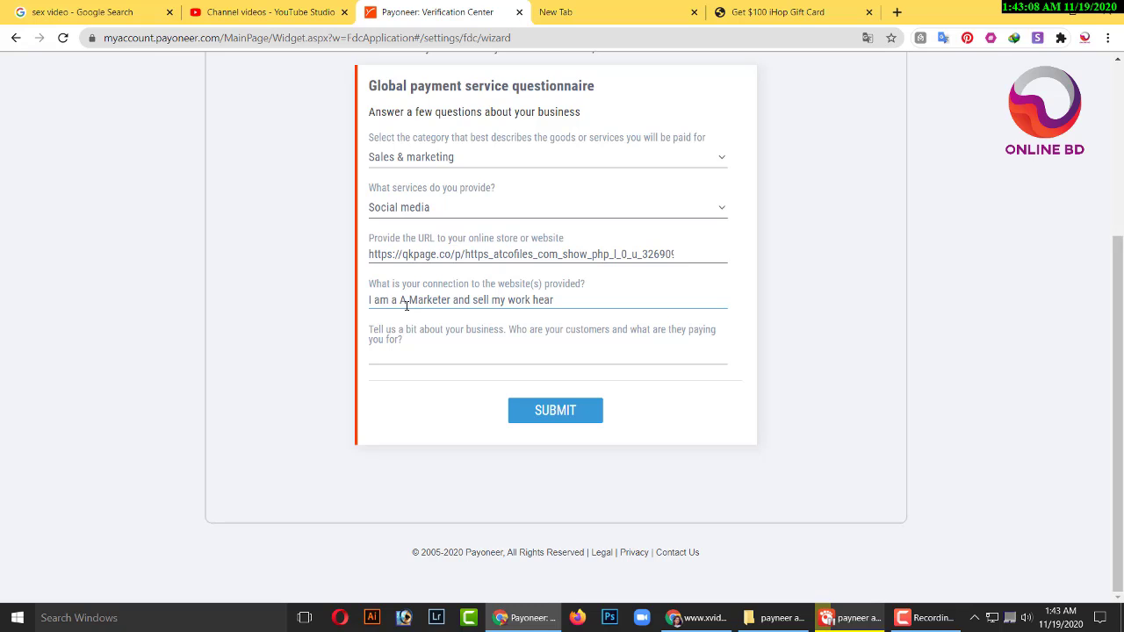
pyautogui.write('ff ')
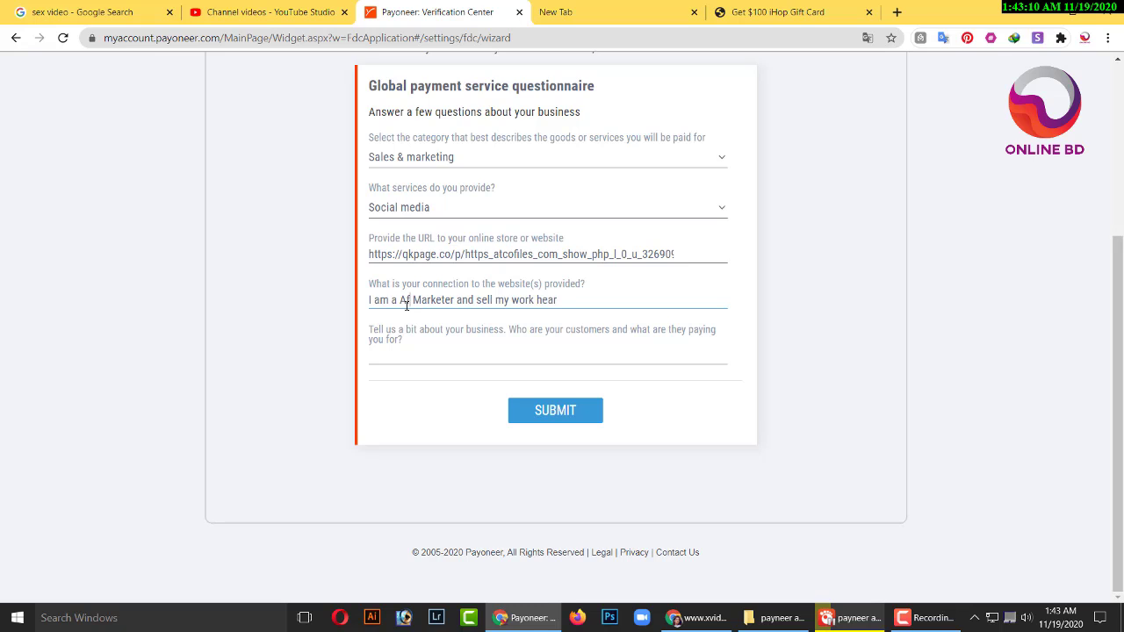
pyautogui.write('lite')
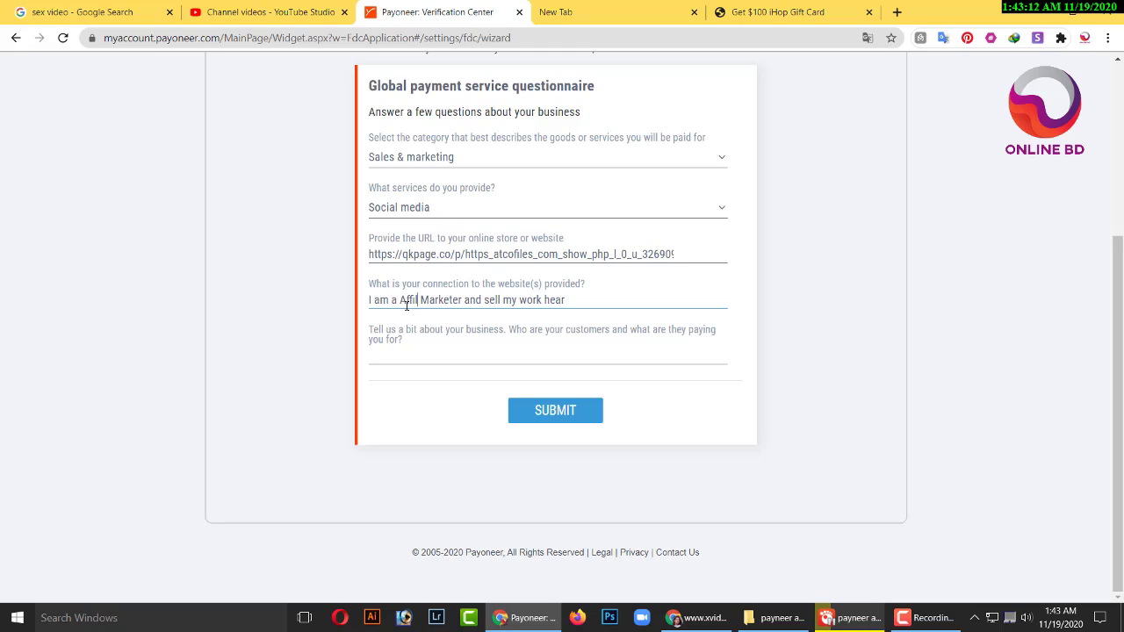
pyautogui.write('d')
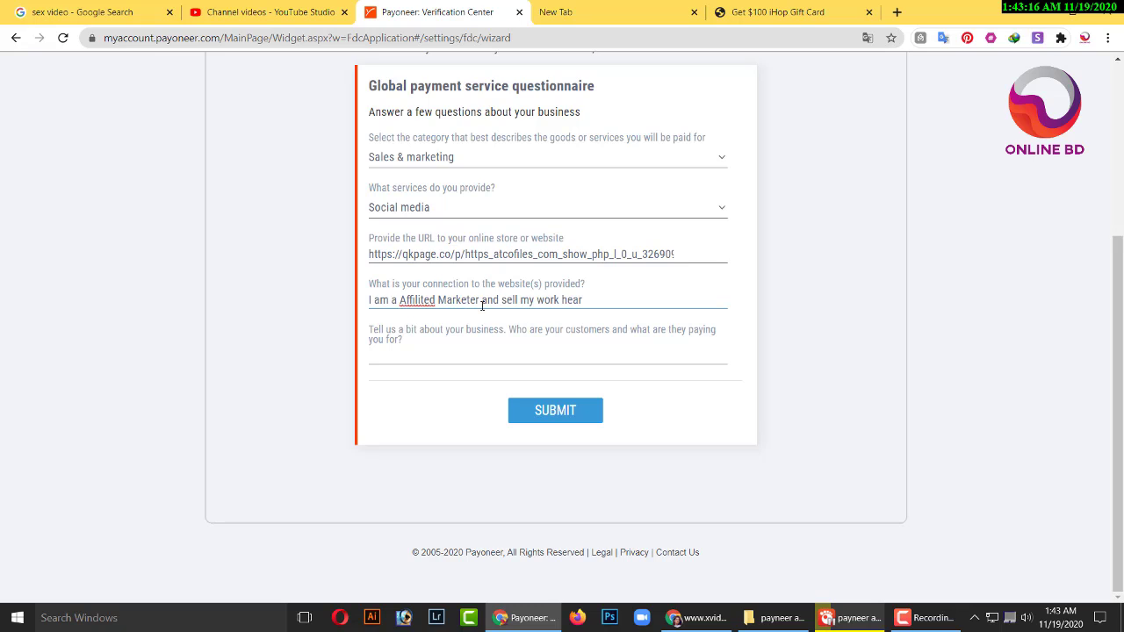
pyautogui.rightClick(420, 304)
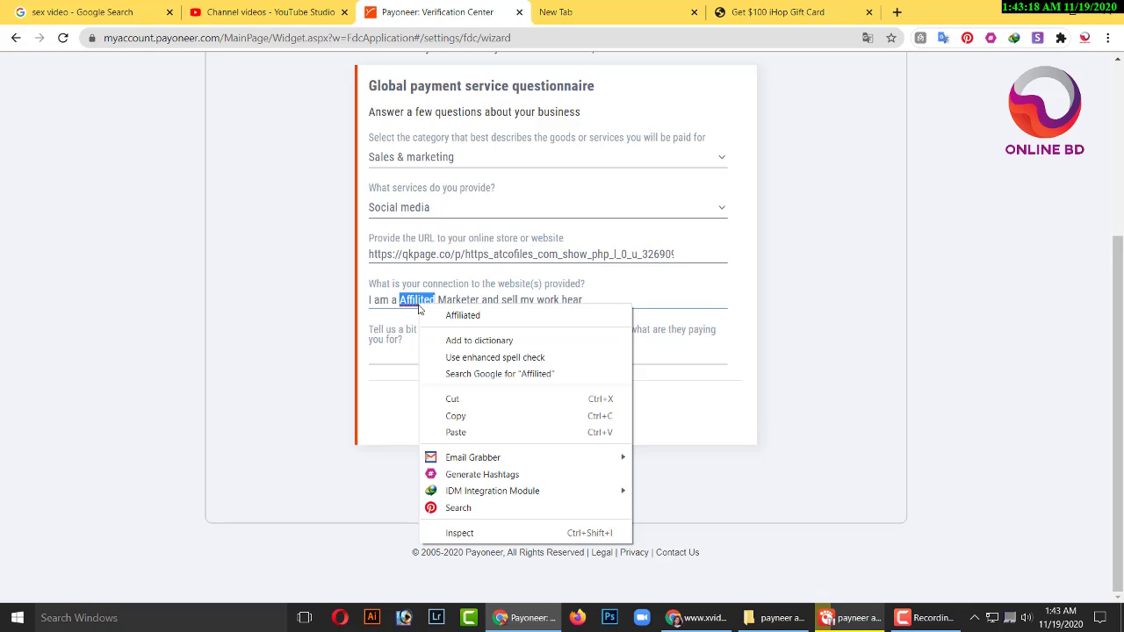
pyautogui.click(462, 315)
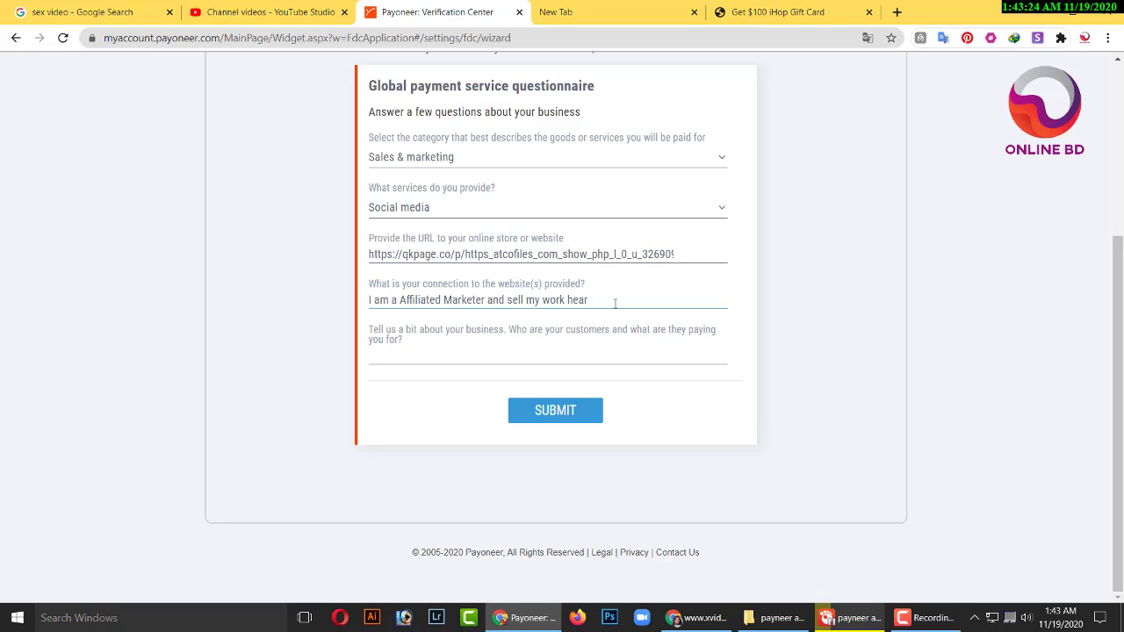
# - Begin the answer about the business and its customers with "I do their", fixing the misspelled word
pyautogui.click(597, 354)
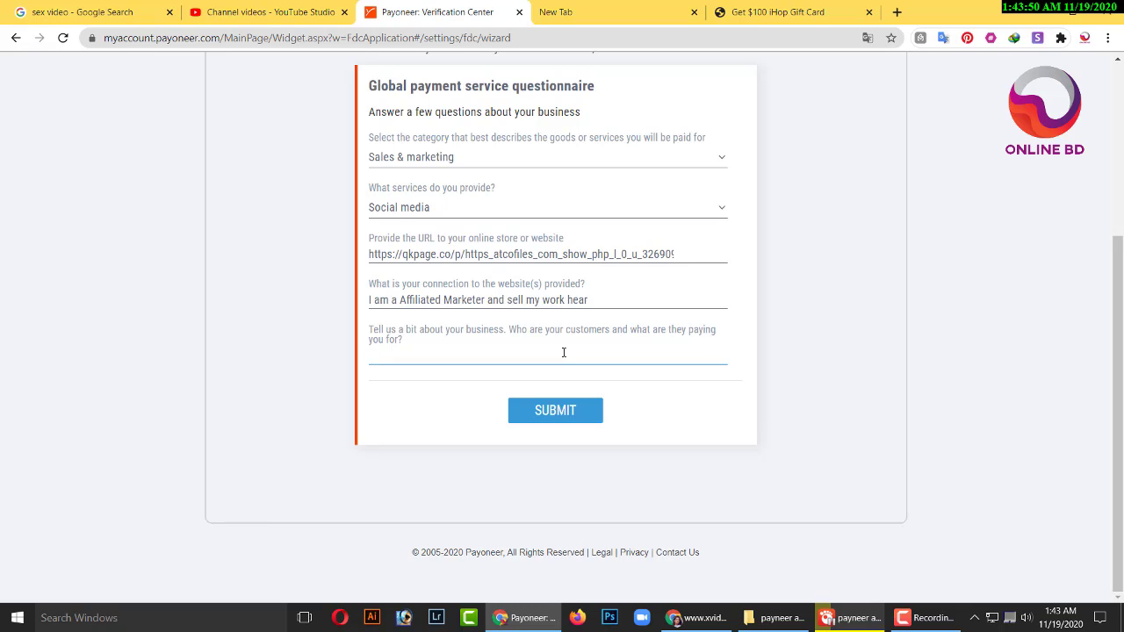
pyautogui.write('I do thrir')
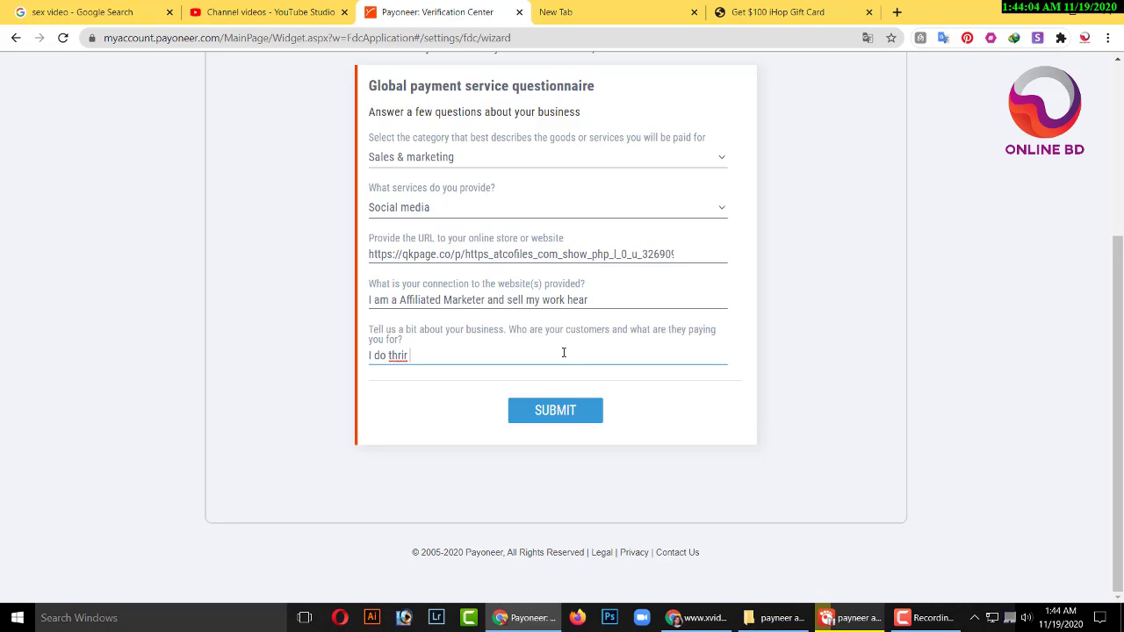
pyautogui.write('A')
pyautogui.moveTo(397, 355); pyautogui.dragTo(402, 355)
pyautogui.write('e')
# - Copy "Affiliated Marketer" from the website connection answer into the business description and adapt it to read "Affiliated Marketing work"
pyautogui.moveTo(485, 299)
pyautogui.mouseDown()
pyautogui.moveTo(402, 297)
pyautogui.moveTo(462, 302)
pyautogui.moveTo(487, 318)
pyautogui.mouseUp()
pyautogui.rightClick(405, 296)
pyautogui.rightClick(481, 304)
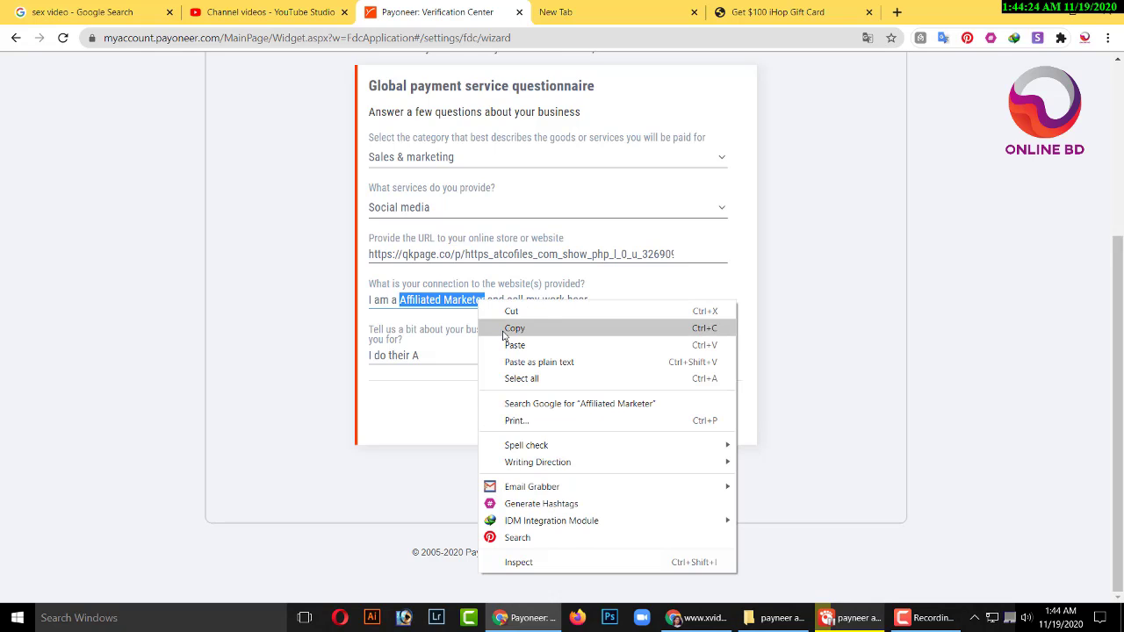
pyautogui.click(506, 330)
pyautogui.click(448, 355)
pyautogui.doubleClick(416, 355)
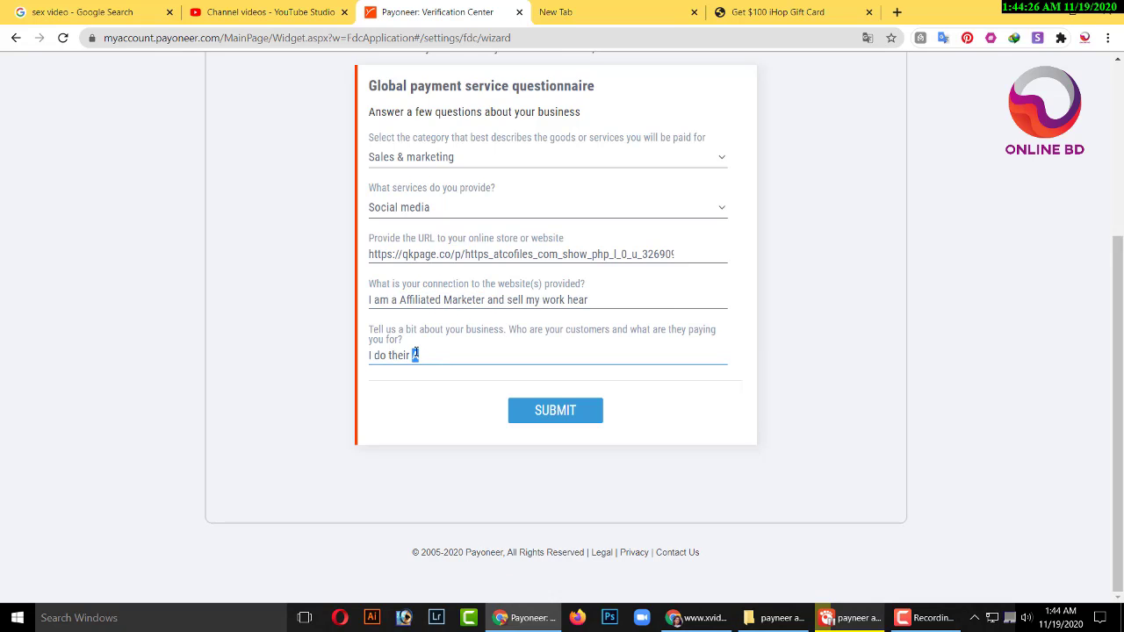
pyautogui.hotkey('ctrl', 'v')
pyautogui.press('BackSpace')
pyautogui.write('ing work d')
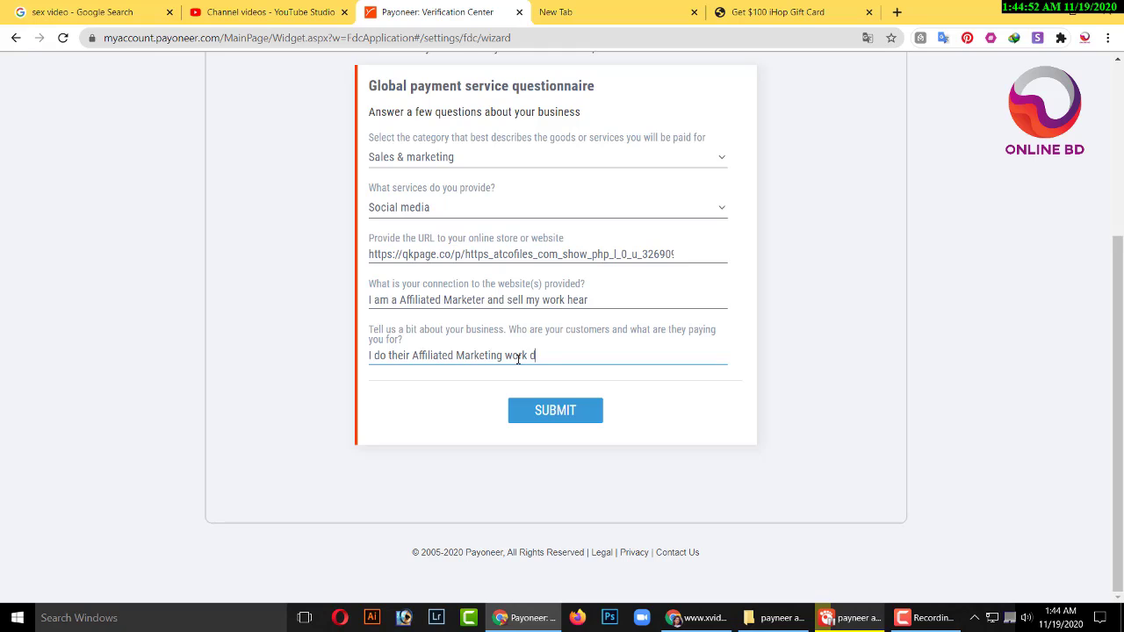
# - Finish the business description with "so they pay me" and submit the questionnaire
pyautogui.write('so')
pyautogui.write(' thr')
pyautogui.write('ey')
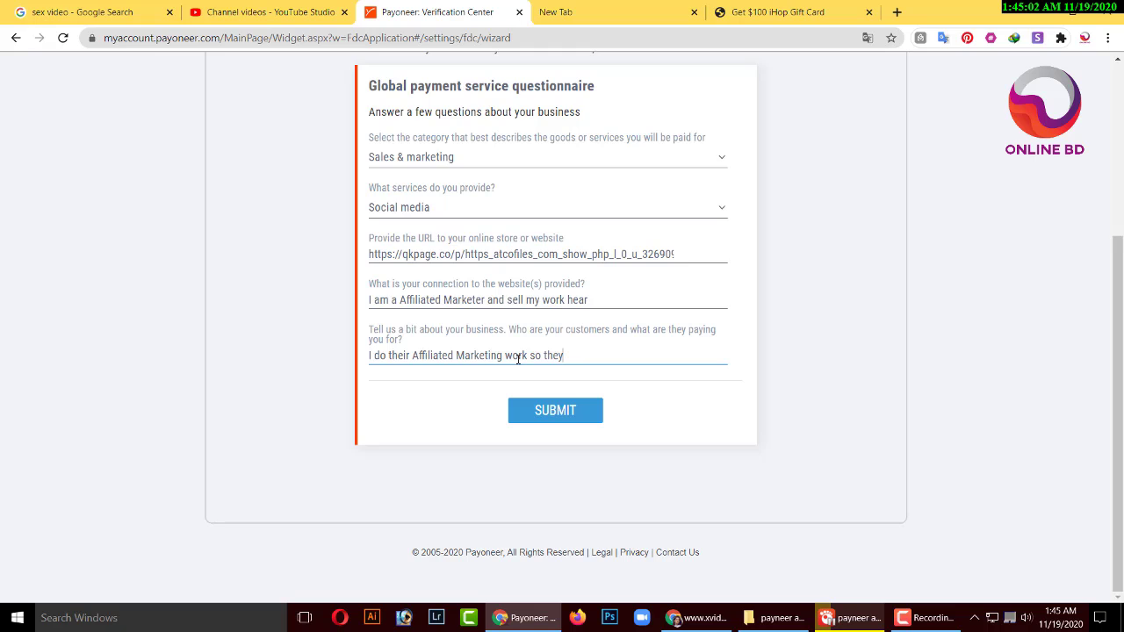
pyautogui.write(' pay me')
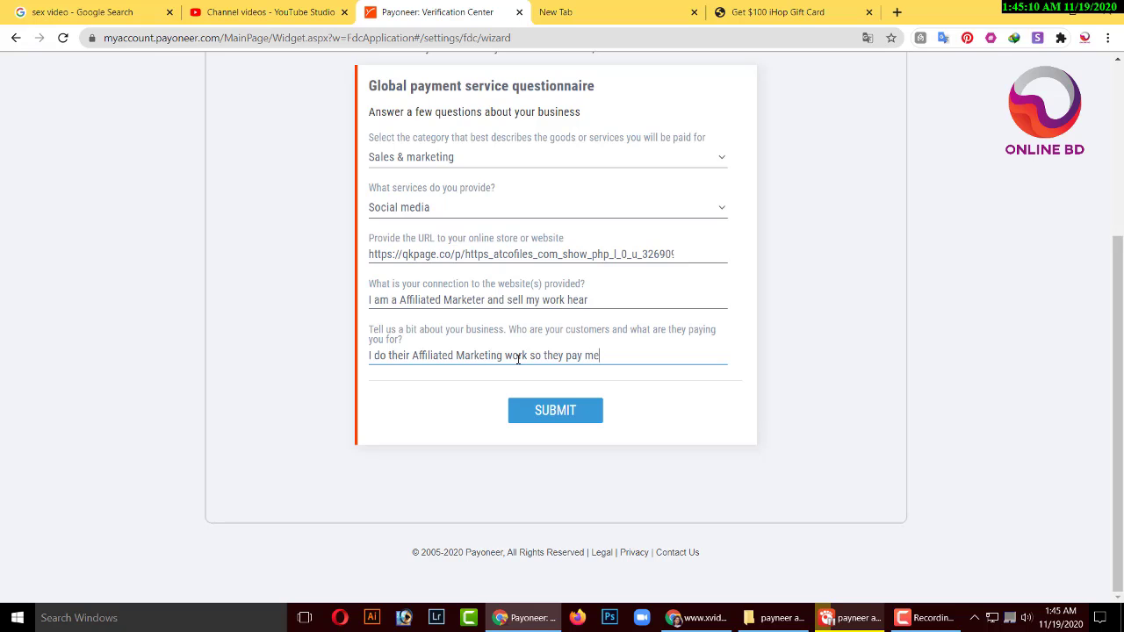
pyautogui.click(596, 416)
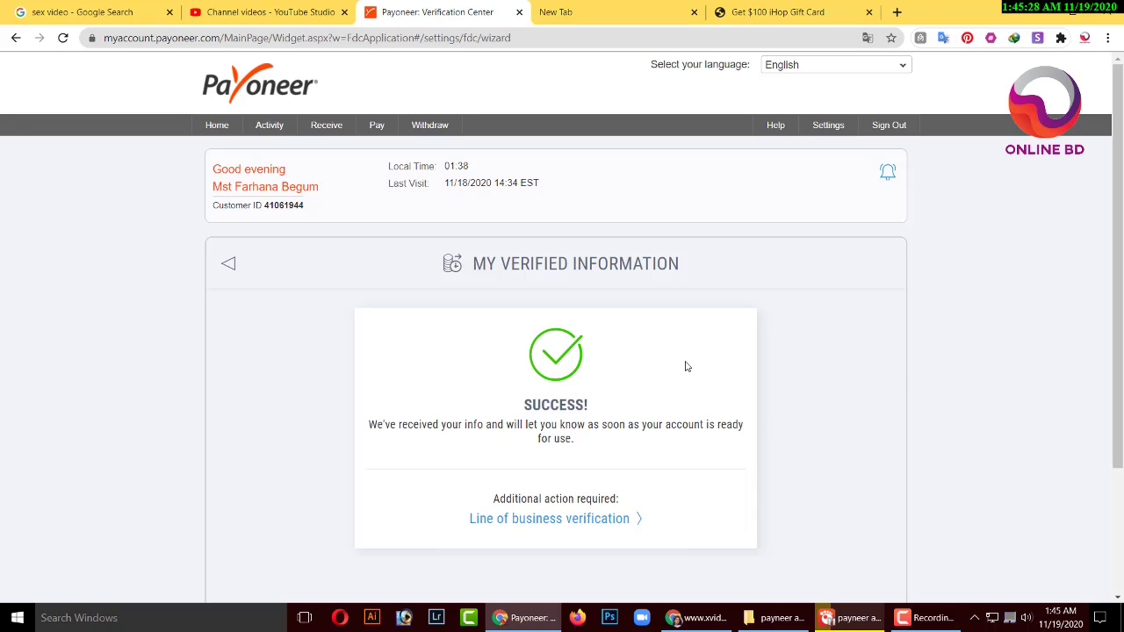
# - Go to the account's home page and open the Global Payment Service page to check the receiving accounts
pyautogui.click(212, 127)
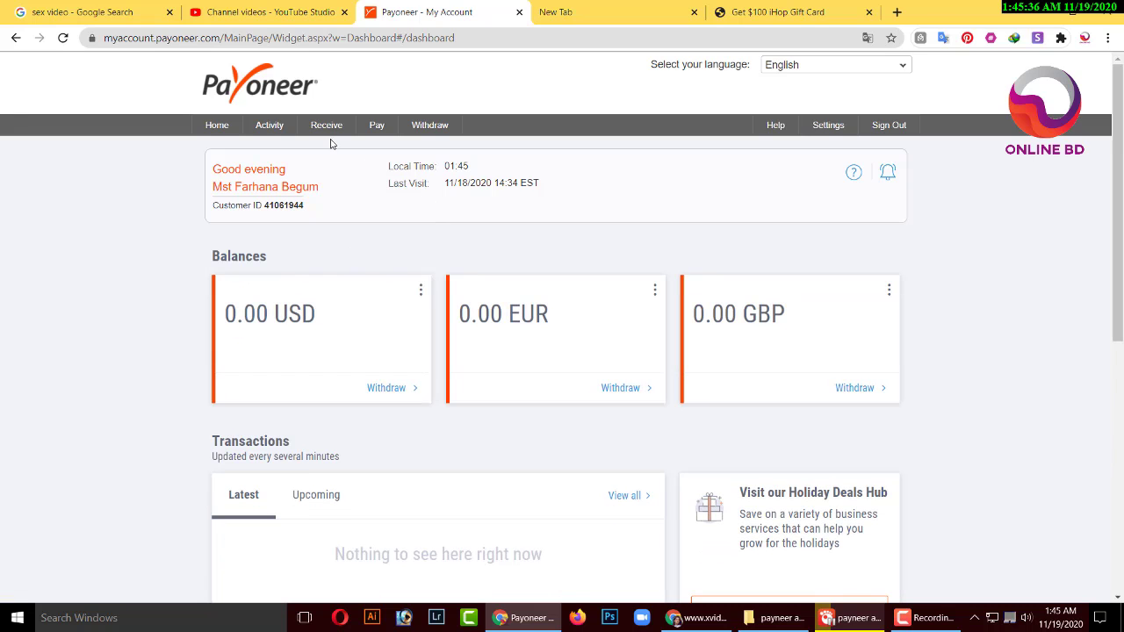
pyautogui.moveTo(331, 139)
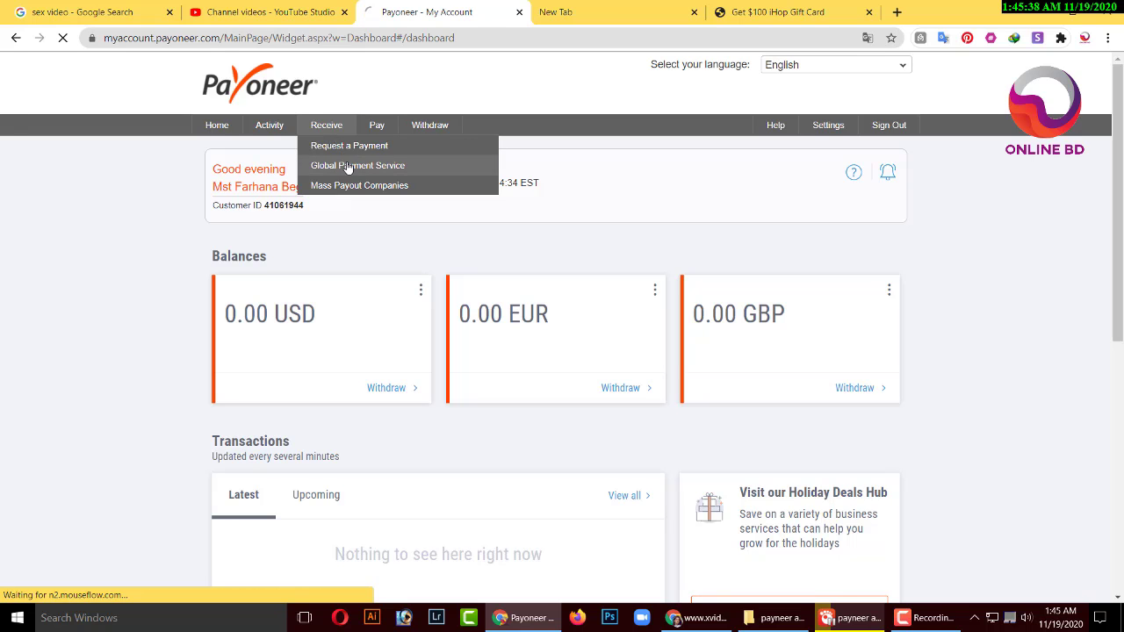
pyautogui.click(359, 189)
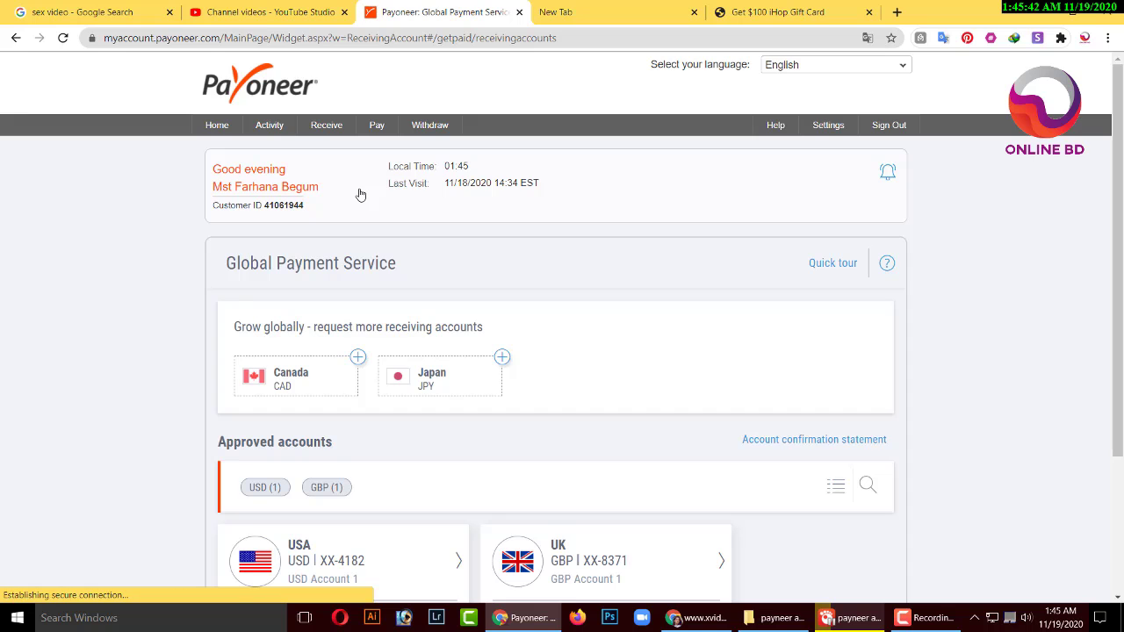
pyautogui.scroll(-2, 360, 194)
pyautogui.scroll(3, 361, 215)
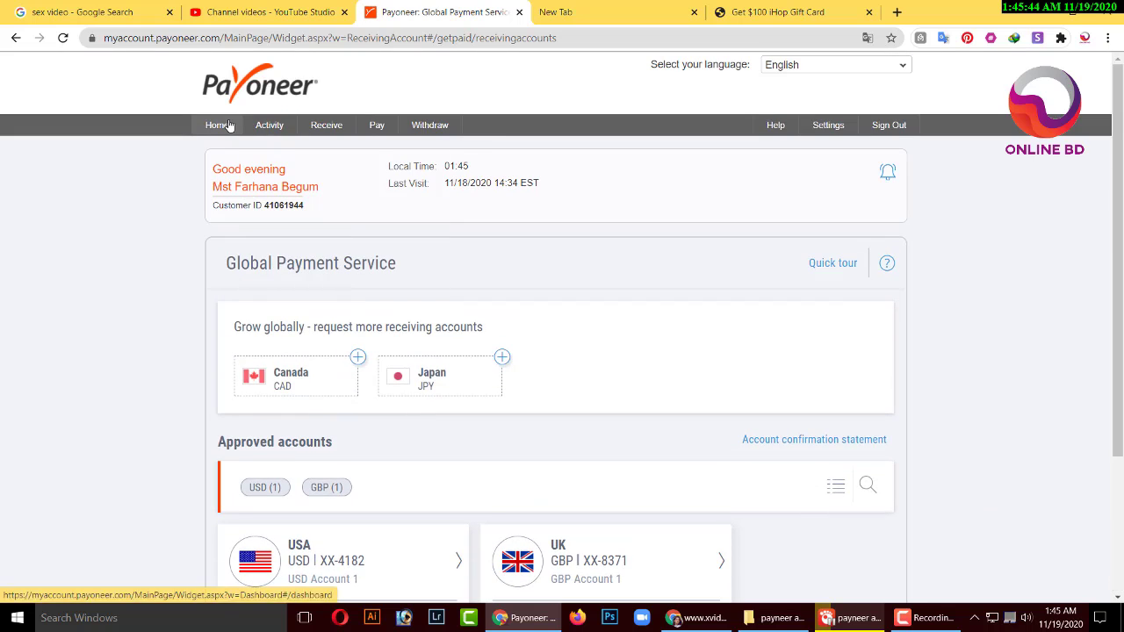
# - Reopen the Global Payment Service page, review the guidelines and bank details of the approved USA account, and close them
pyautogui.click(226, 125)
pyautogui.moveTo(326, 126)
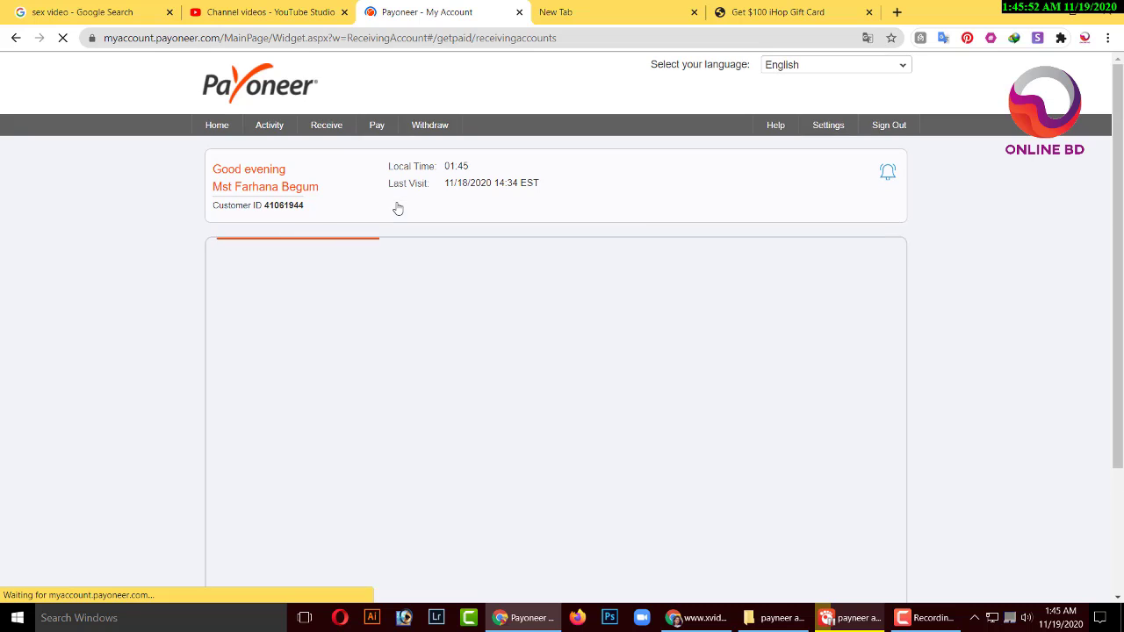
pyautogui.scroll(-2, 417, 348)
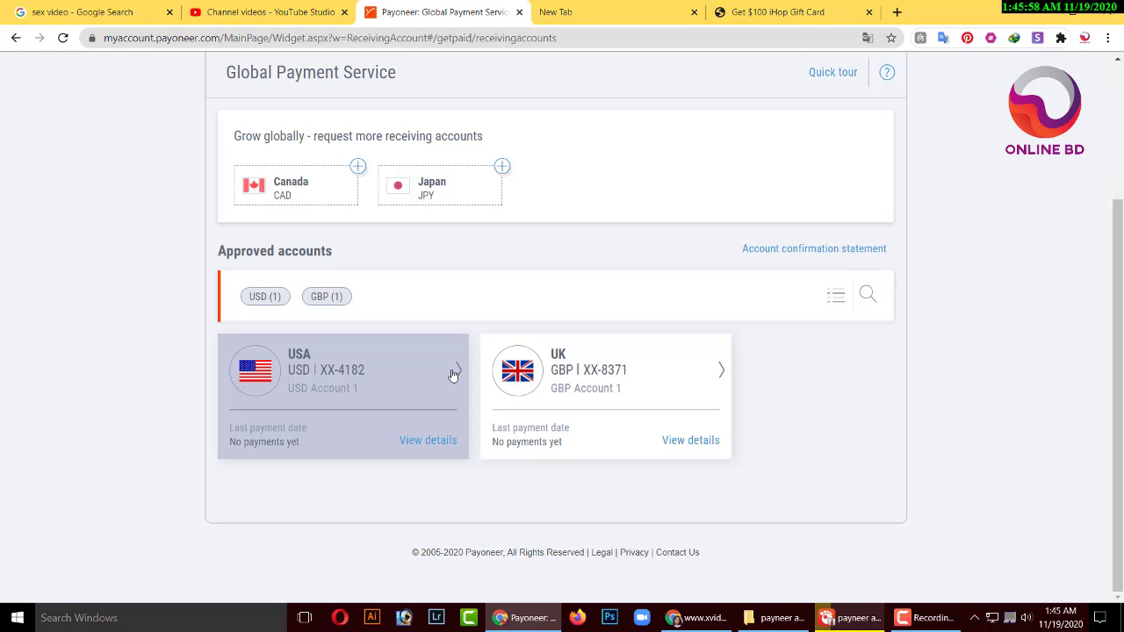
pyautogui.click(453, 375)
pyautogui.scroll(-2, 477, 350)
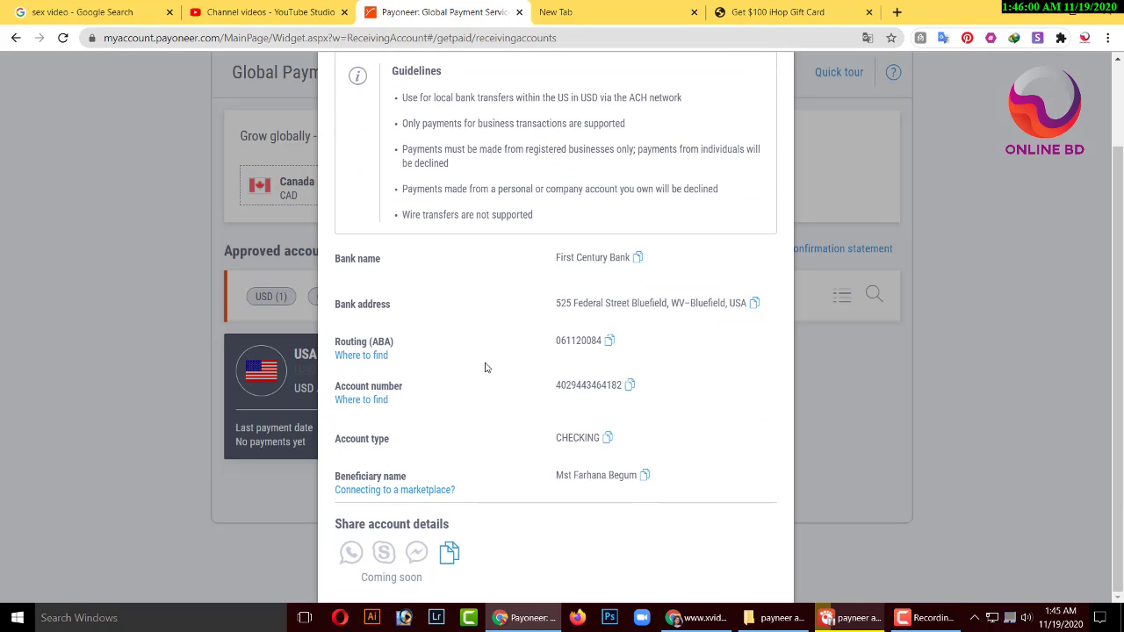
pyautogui.scroll(2, 489, 369)
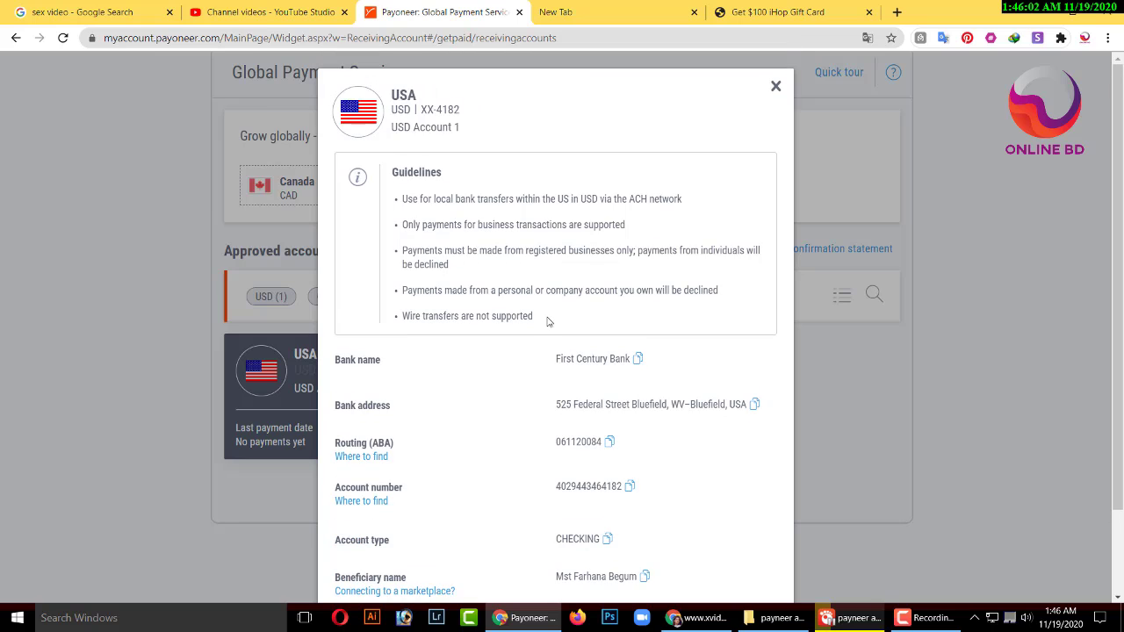
pyautogui.click(776, 86)
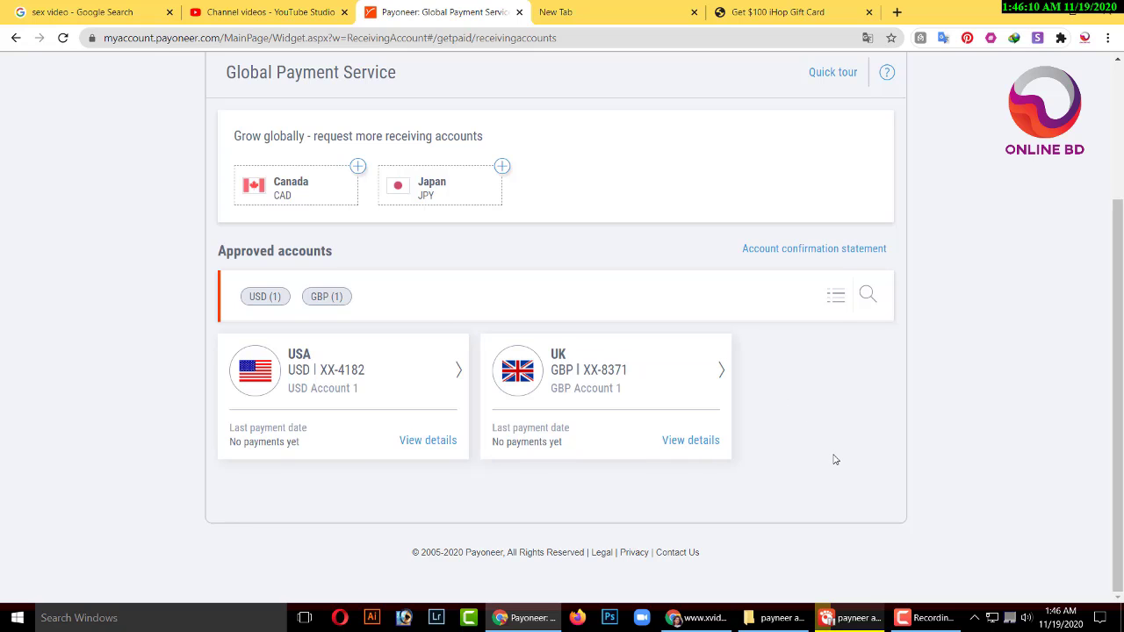
pyautogui.scroll(1, 834, 460)
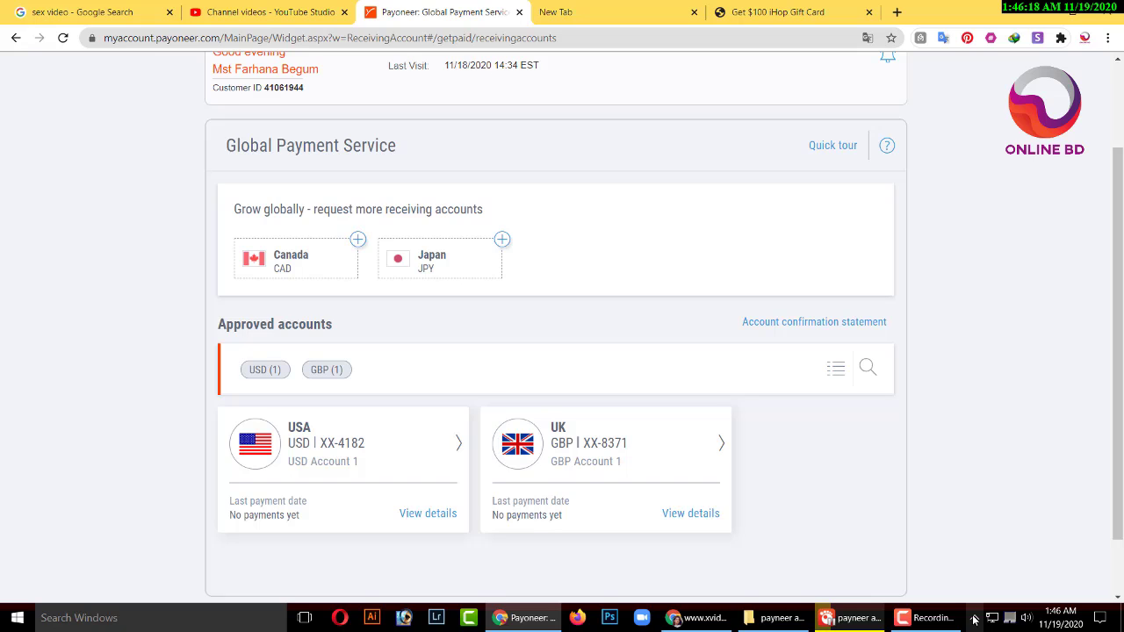
pyautogui.click(974, 620)
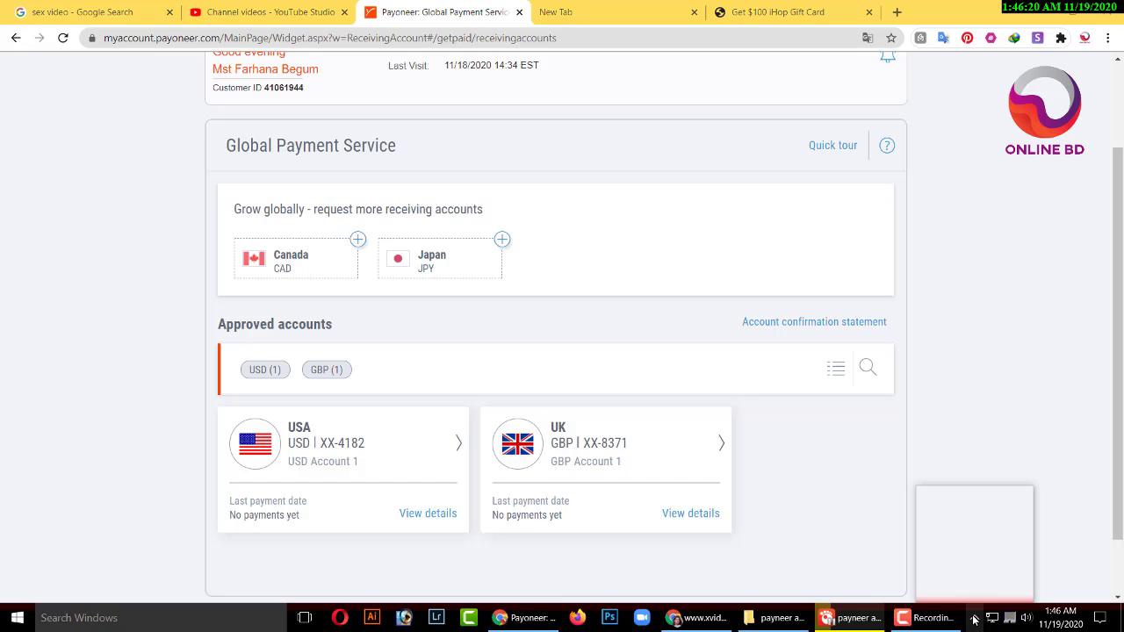